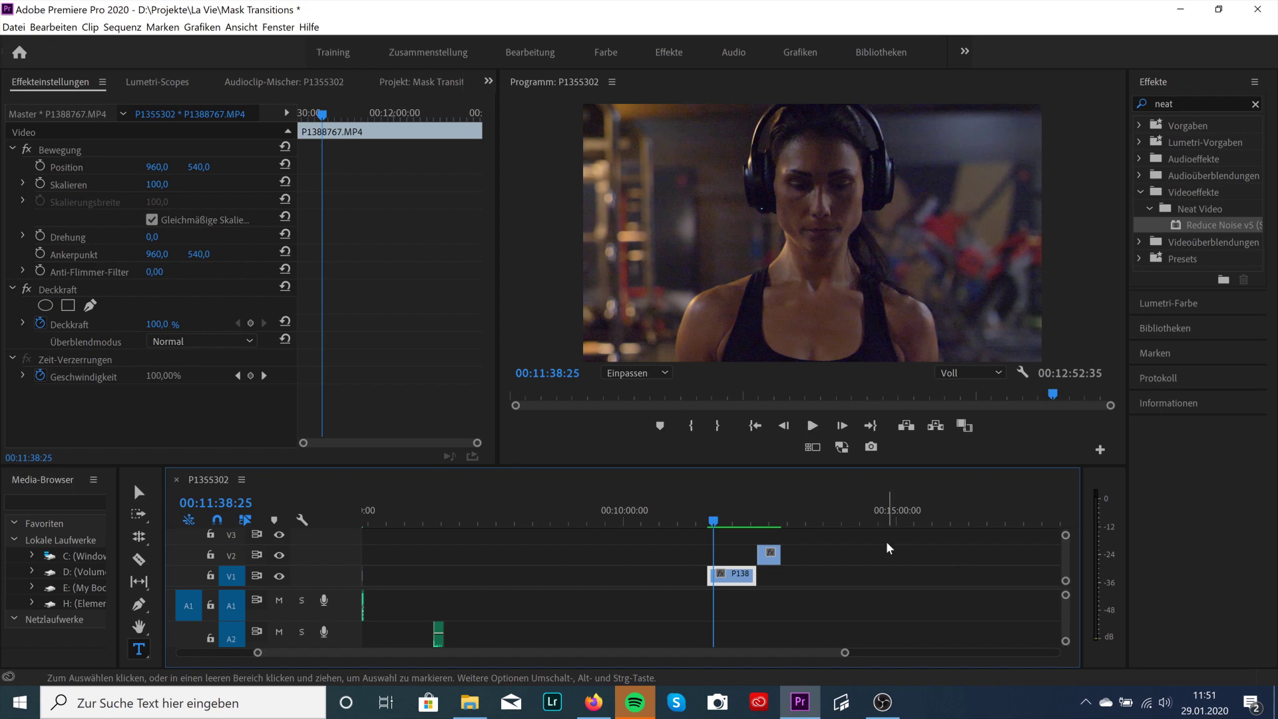
- In Firefox, search Google for 'neat video' and open neatvideo.com's Purchase a license page
{"action": "left_click", "coordinate": [593, 701]}
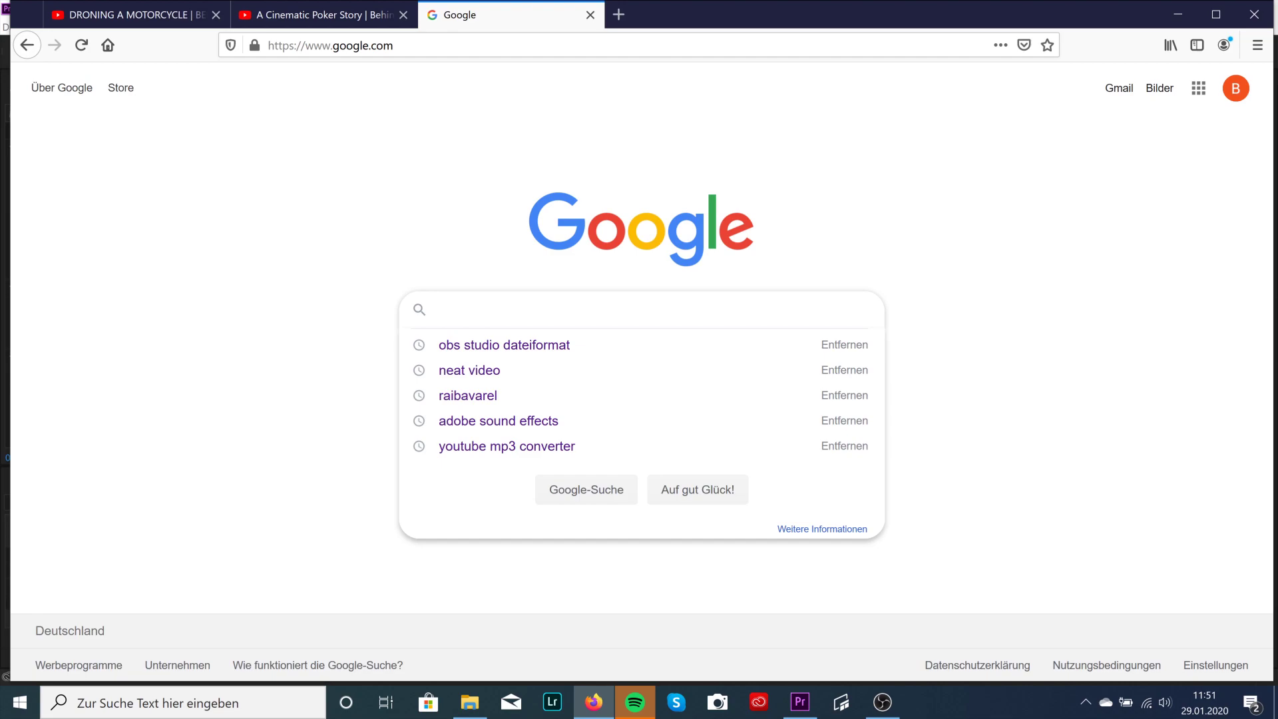
{"action": "type", "text": "neat video"}
{"action": "key", "text": "Return"}
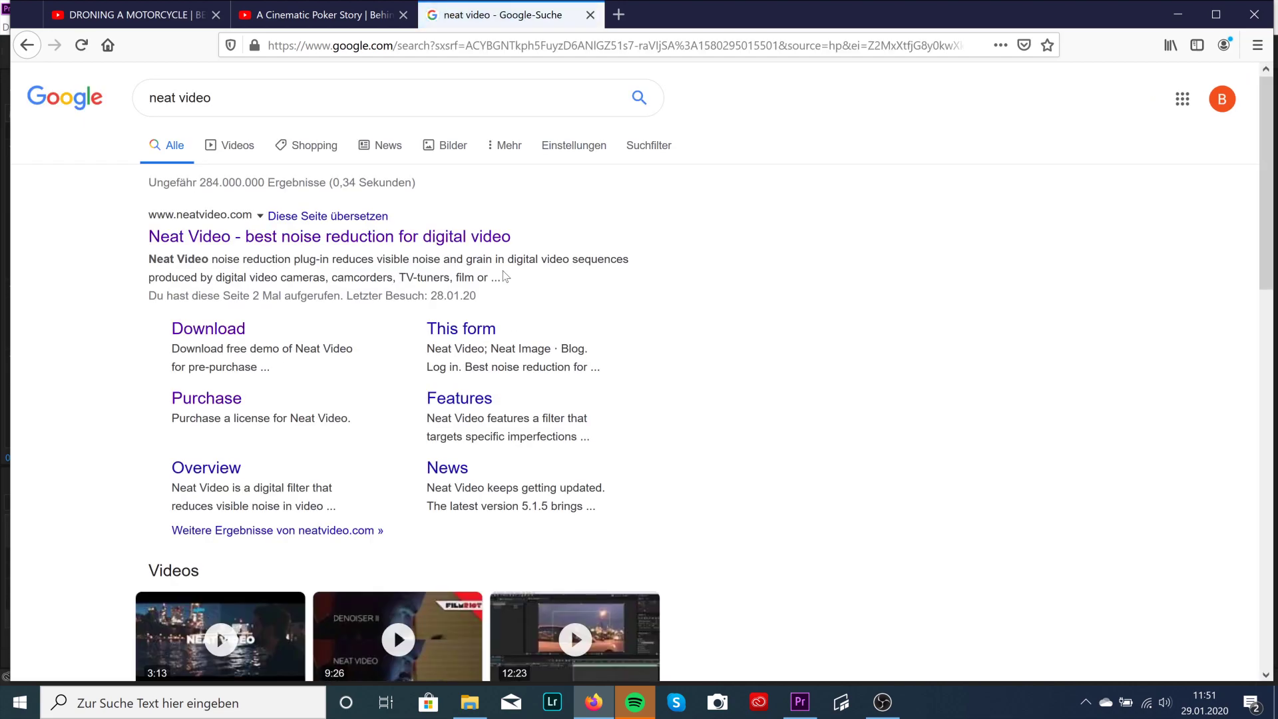
{"action": "left_click", "coordinate": [413, 240]}
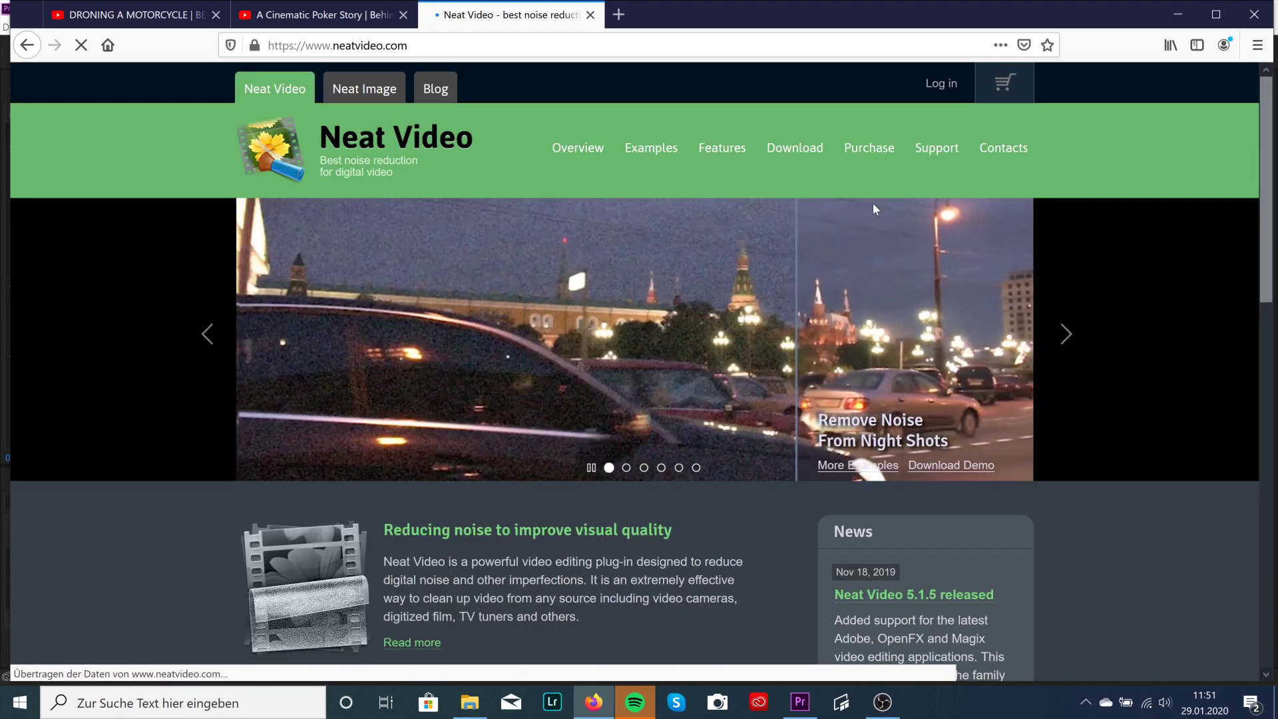
{"action": "left_click", "coordinate": [865, 156]}
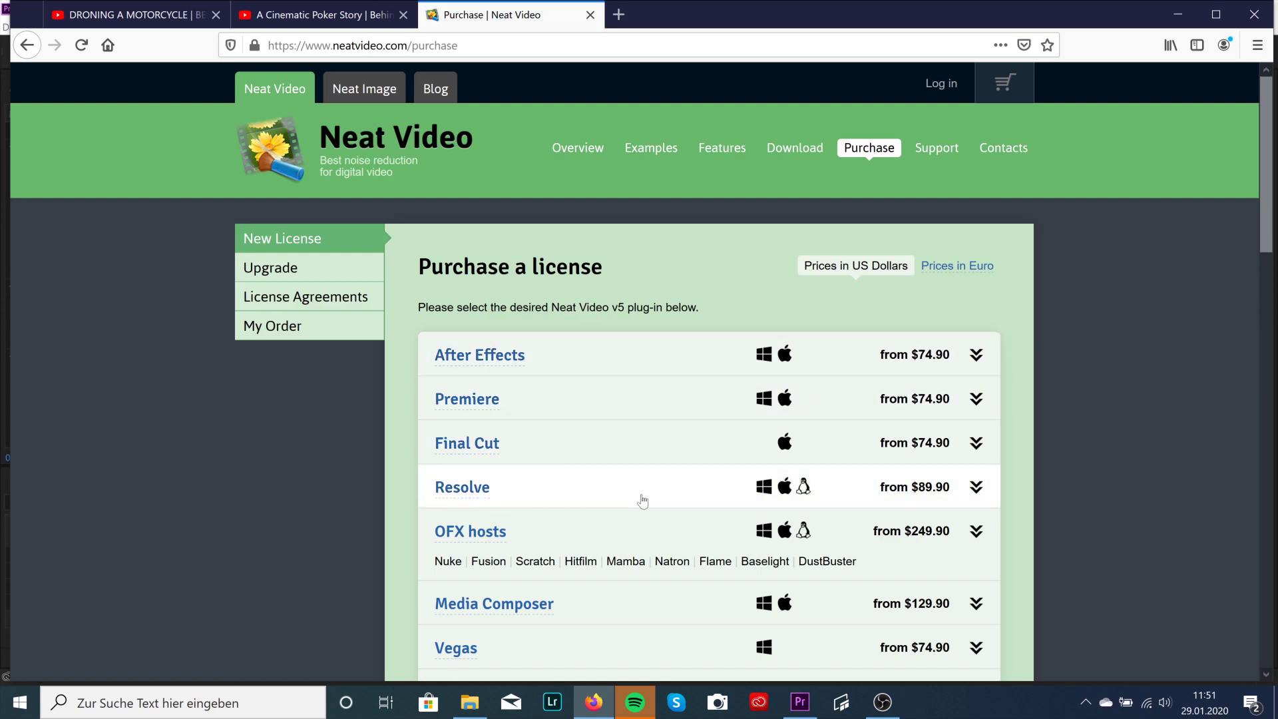
- Compare the Premiere plug-in's Home ($74.90) and Pro ($129.90) licences, then return to Premiere Pro
{"action": "left_click", "coordinate": [487, 408]}
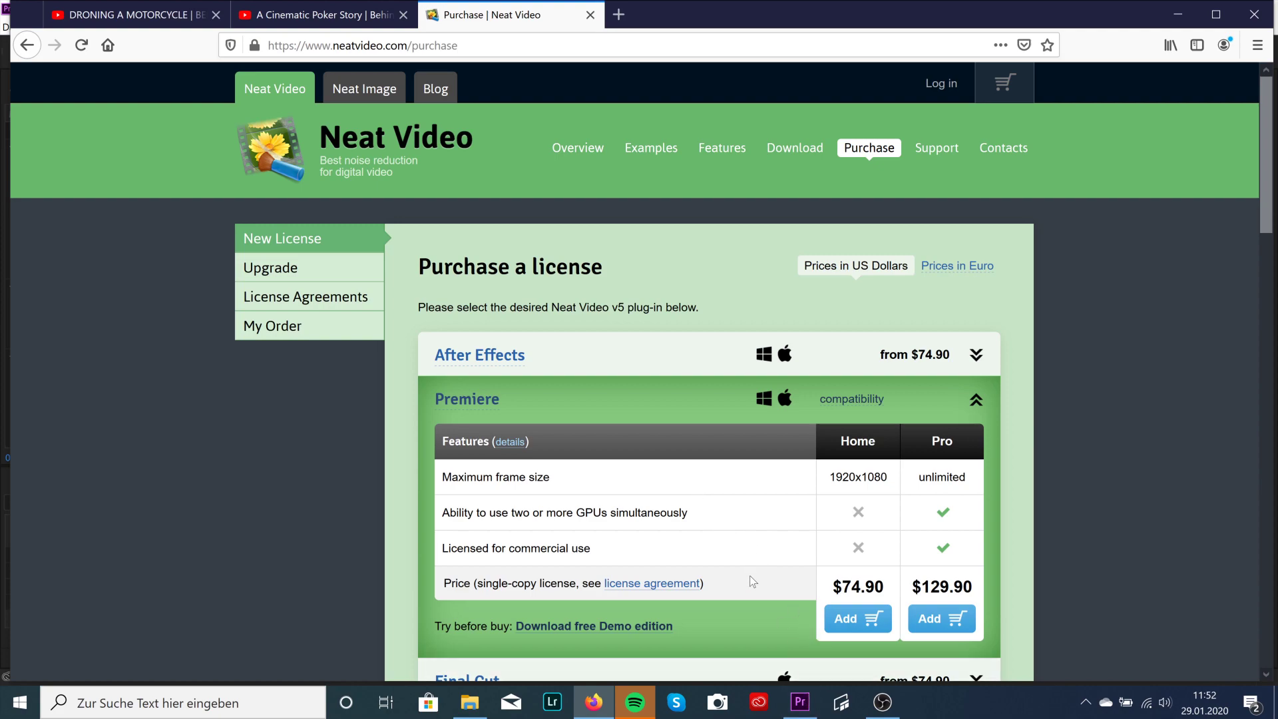
{"action": "left_click", "coordinate": [800, 707]}
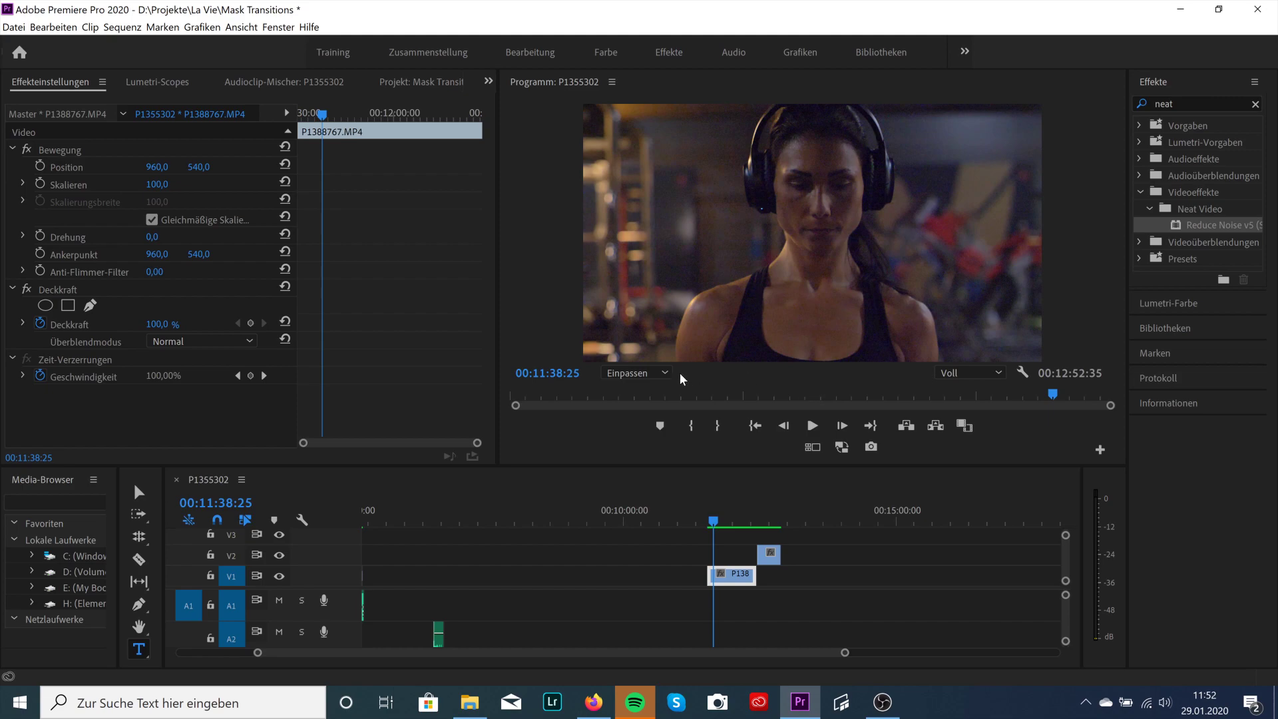
- Zoom the Program monitor to 400 %, apply Reduce Noise v5 to clip P138, and prepare its frames
{"action": "left_click", "coordinate": [652, 374]}
{"action": "left_click", "coordinate": [652, 539]}
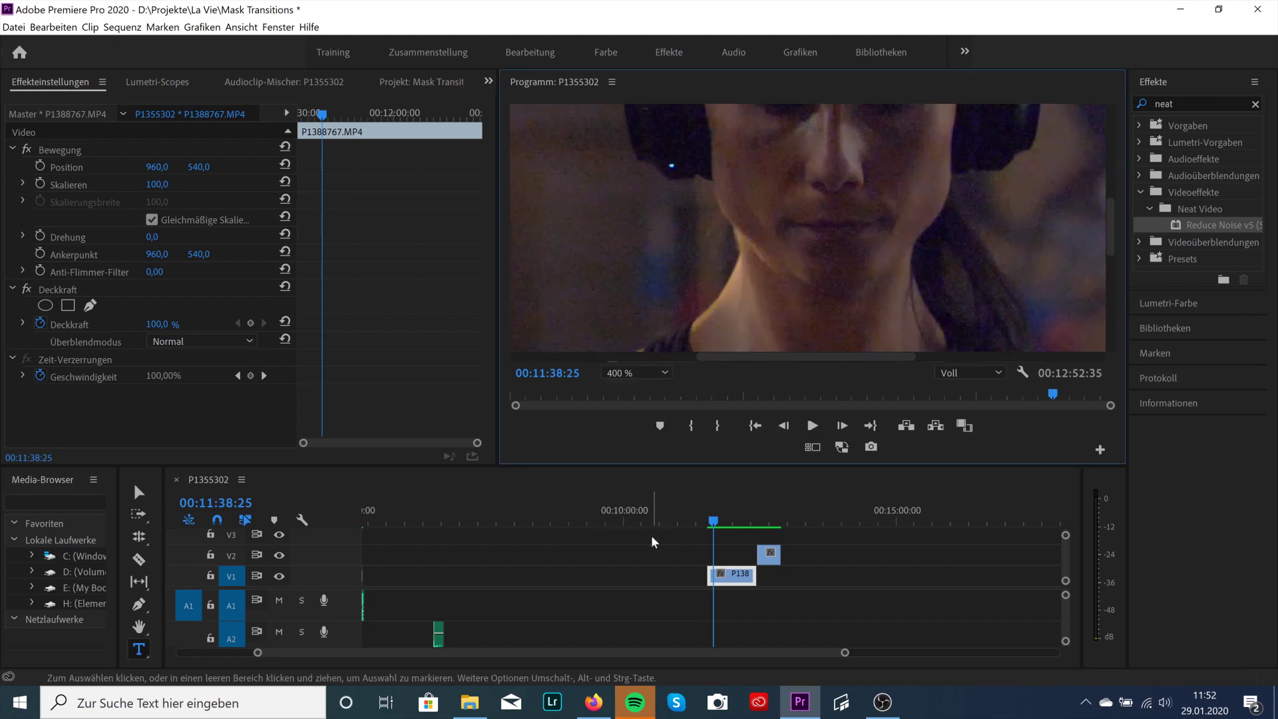
{"action": "left_click", "coordinate": [1215, 229]}
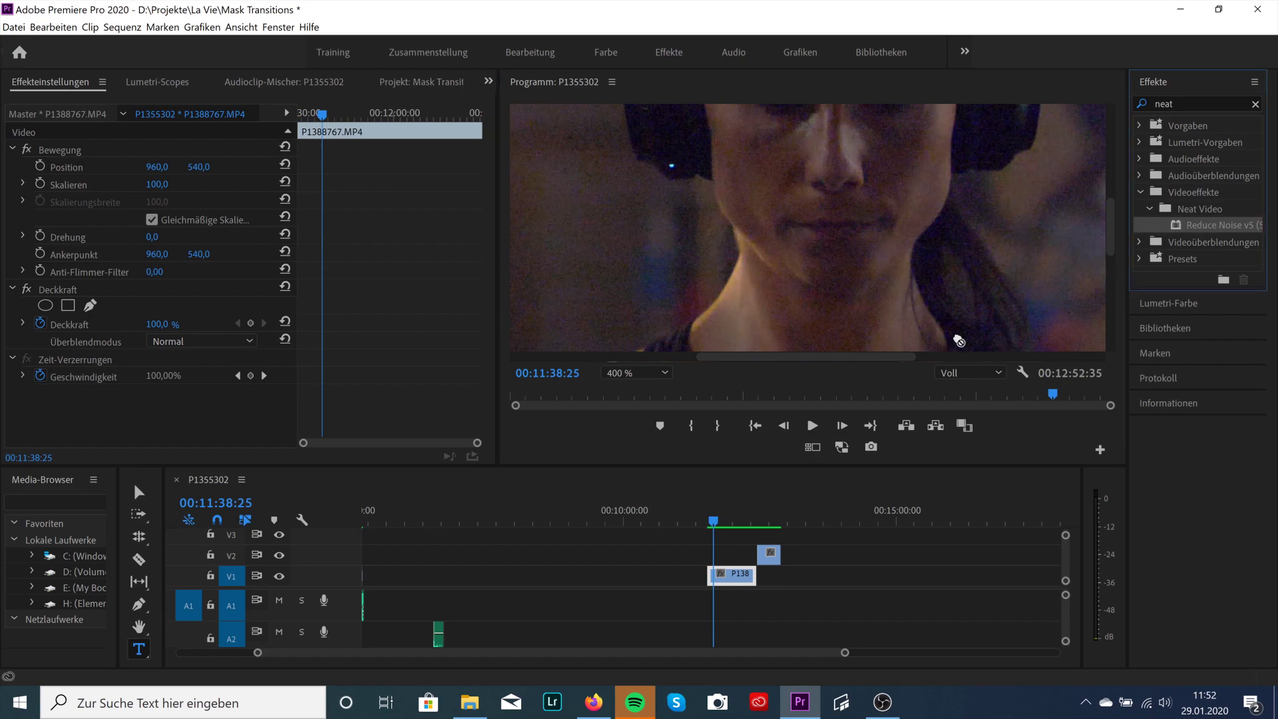
{"action": "left_click_drag", "start_coordinate": [758, 530], "coordinate": [735, 574]}
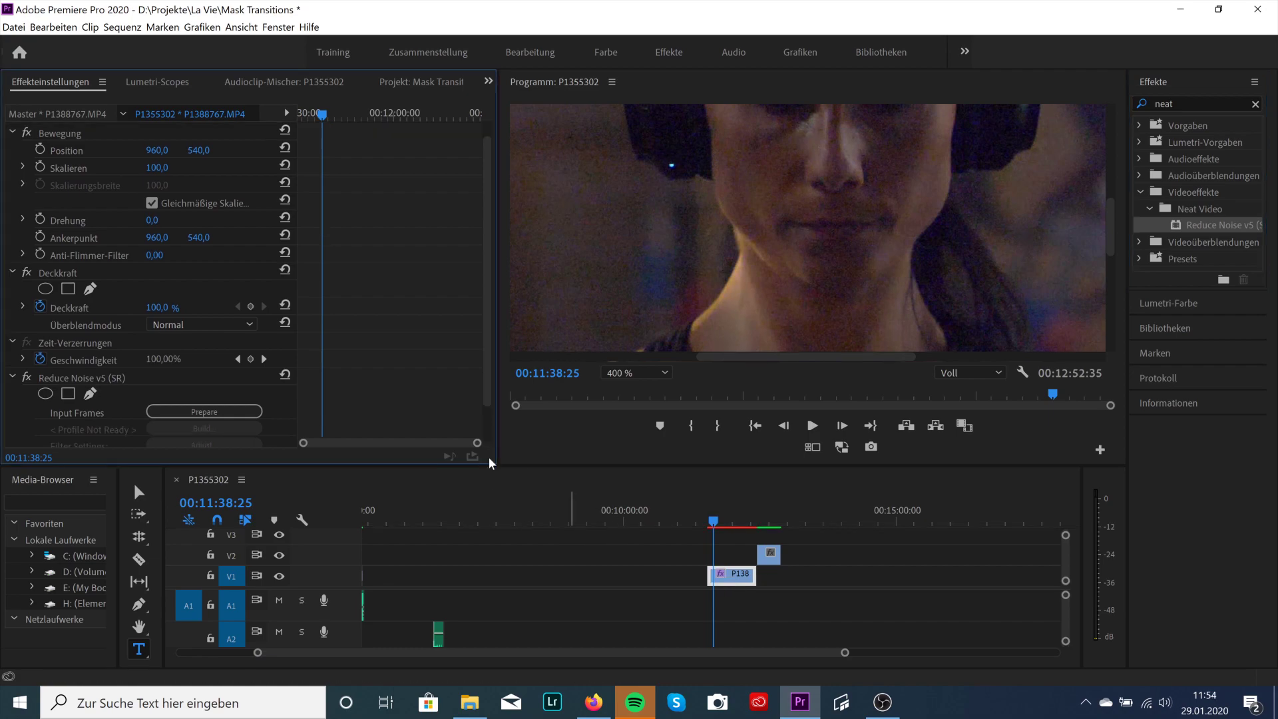
{"action": "left_click", "coordinate": [212, 413]}
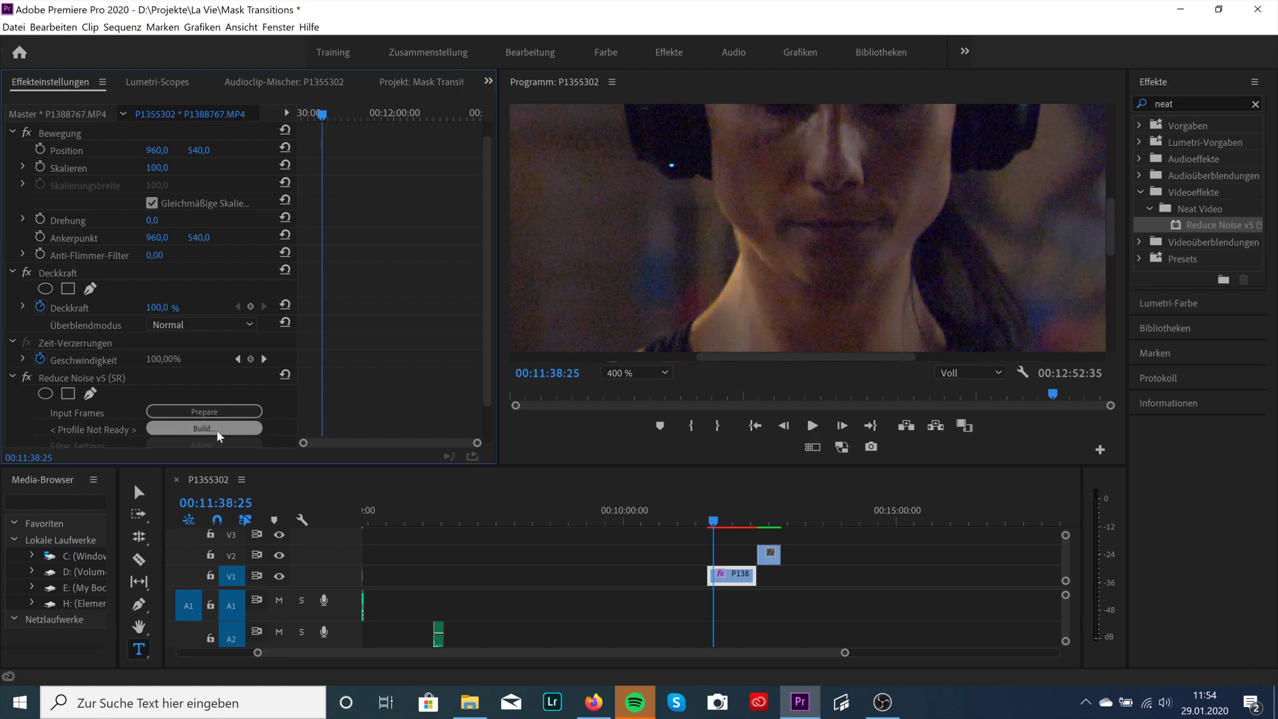
- Build a Neat Video noise profile from a lower-right sample area (Noise Level 9.8, 38% quality)
{"action": "left_click", "coordinate": [217, 429]}
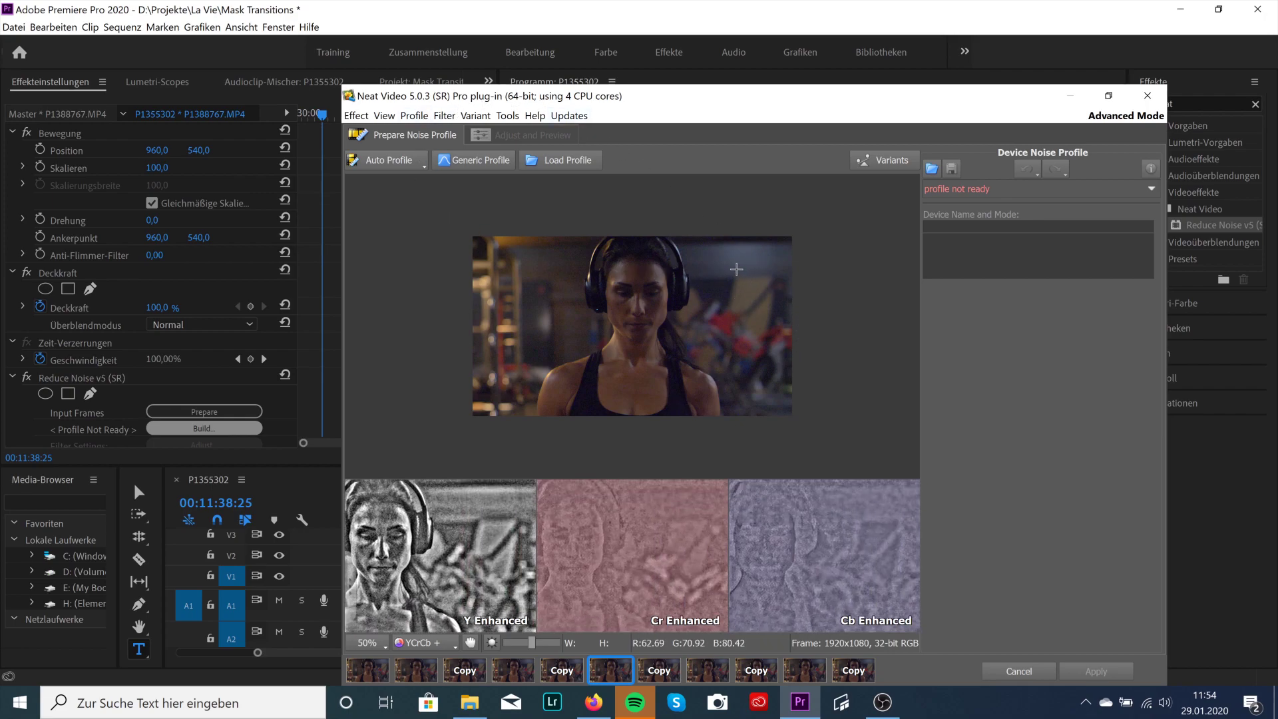
{"action": "left_click_drag", "start_coordinate": [732, 264], "coordinate": [770, 295]}
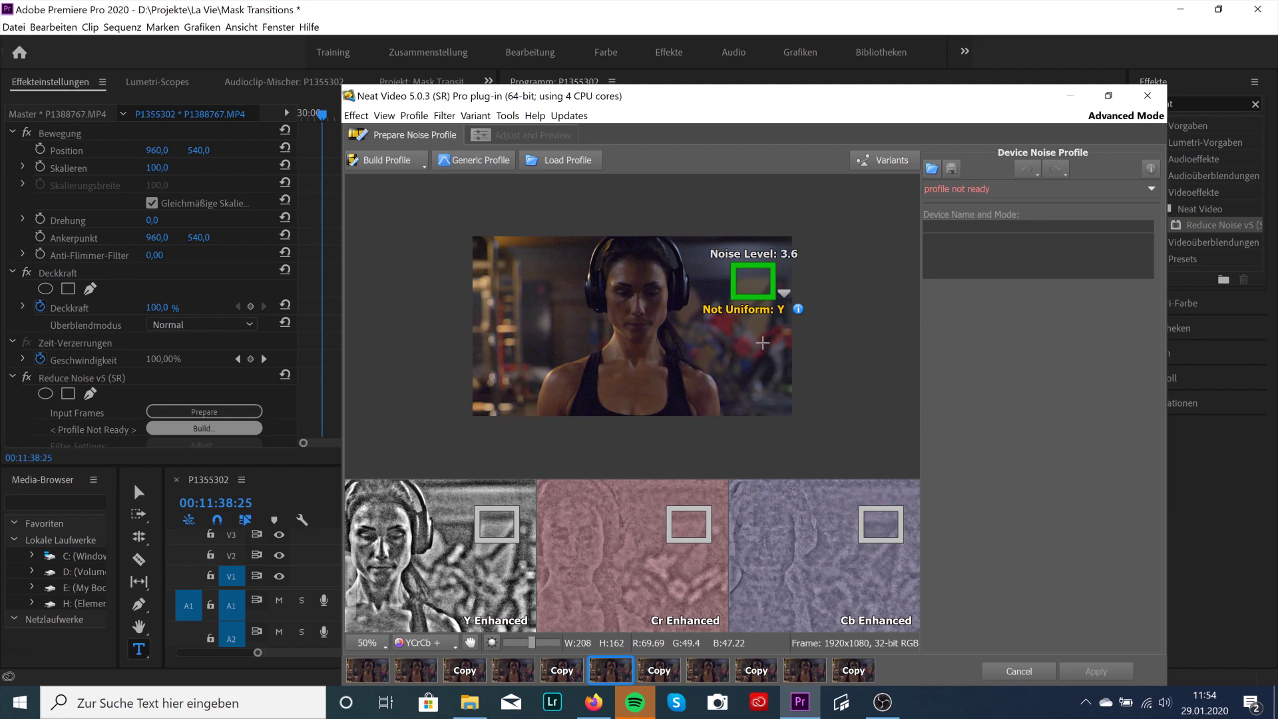
{"action": "left_click_drag", "start_coordinate": [744, 343], "coordinate": [773, 377]}
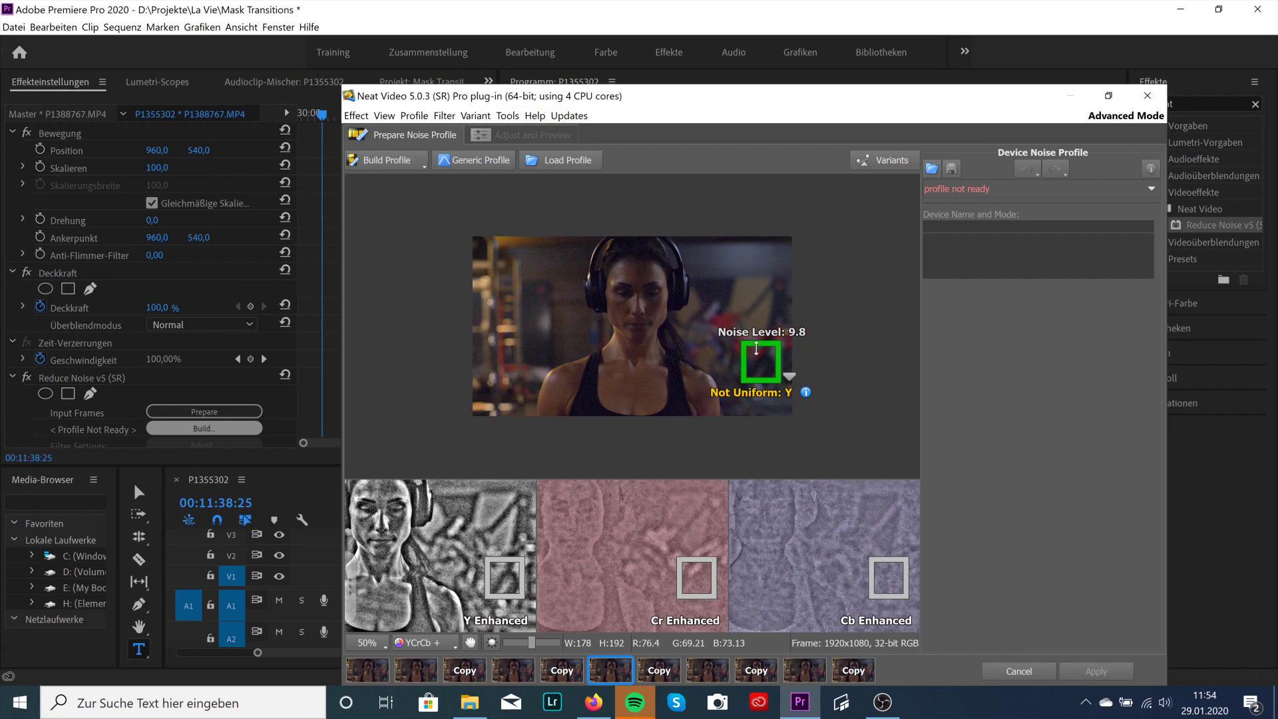
{"action": "left_click", "coordinate": [388, 163]}
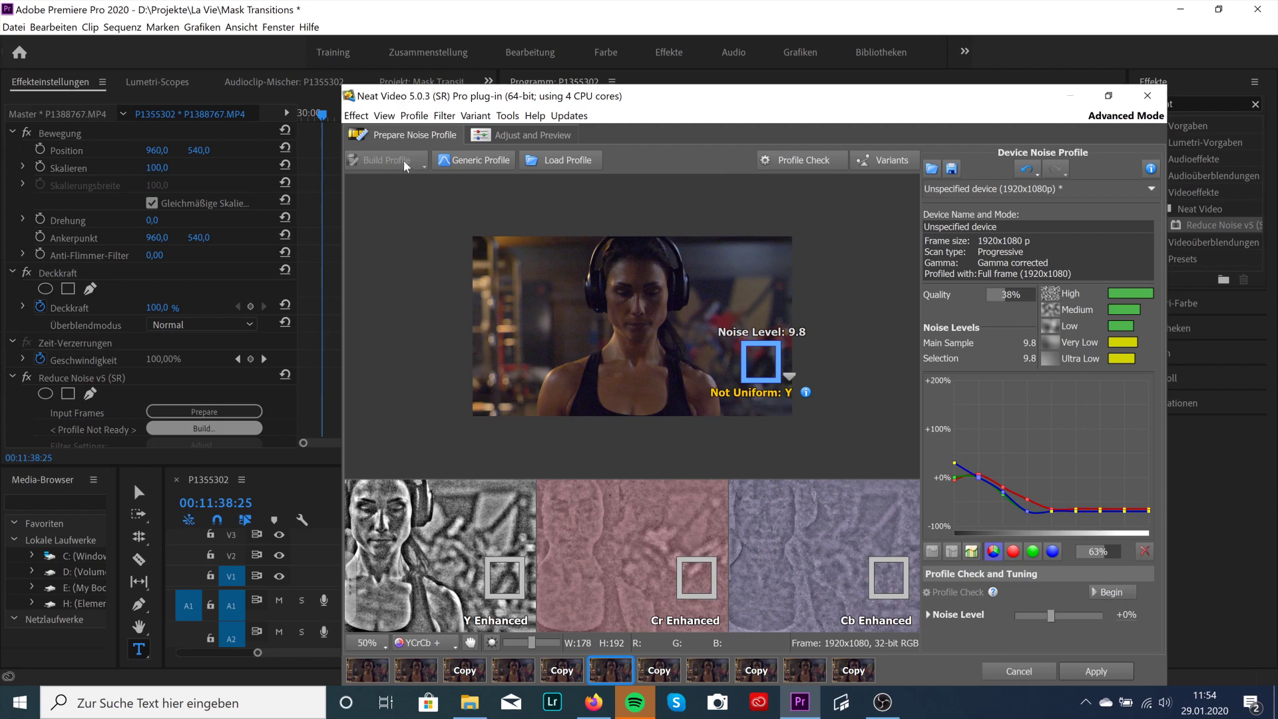
- In Adjust and Preview, toggle Preview off and on to compare original and filtered footage
{"action": "left_click", "coordinate": [512, 134]}
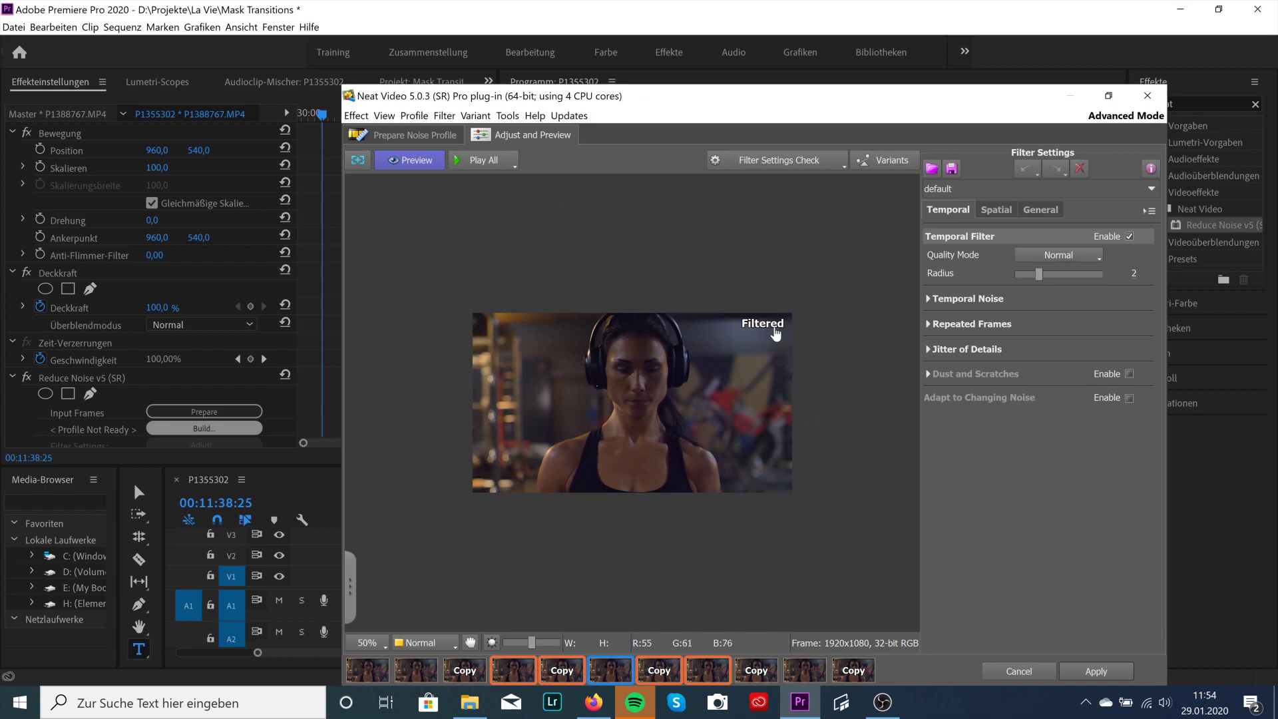
{"action": "left_click", "coordinate": [414, 161]}
{"action": "left_click", "coordinate": [412, 159]}
- Apply the Neat Video filter, compare Reduce Noise off and on, and set monitor zoom to Einpassen
{"action": "left_click", "coordinate": [1095, 672]}
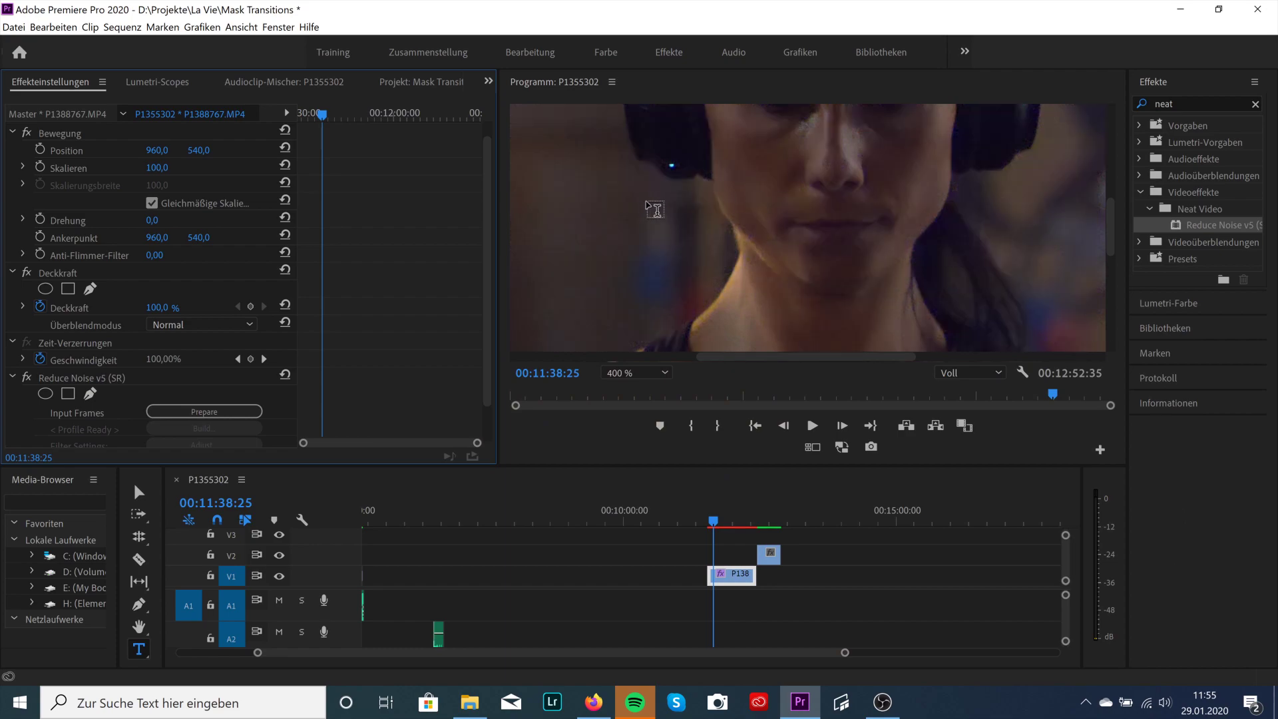
{"action": "left_click", "coordinate": [26, 378]}
{"action": "left_click", "coordinate": [24, 377]}
{"action": "left_click", "coordinate": [618, 371]}
{"action": "left_click", "coordinate": [626, 386]}
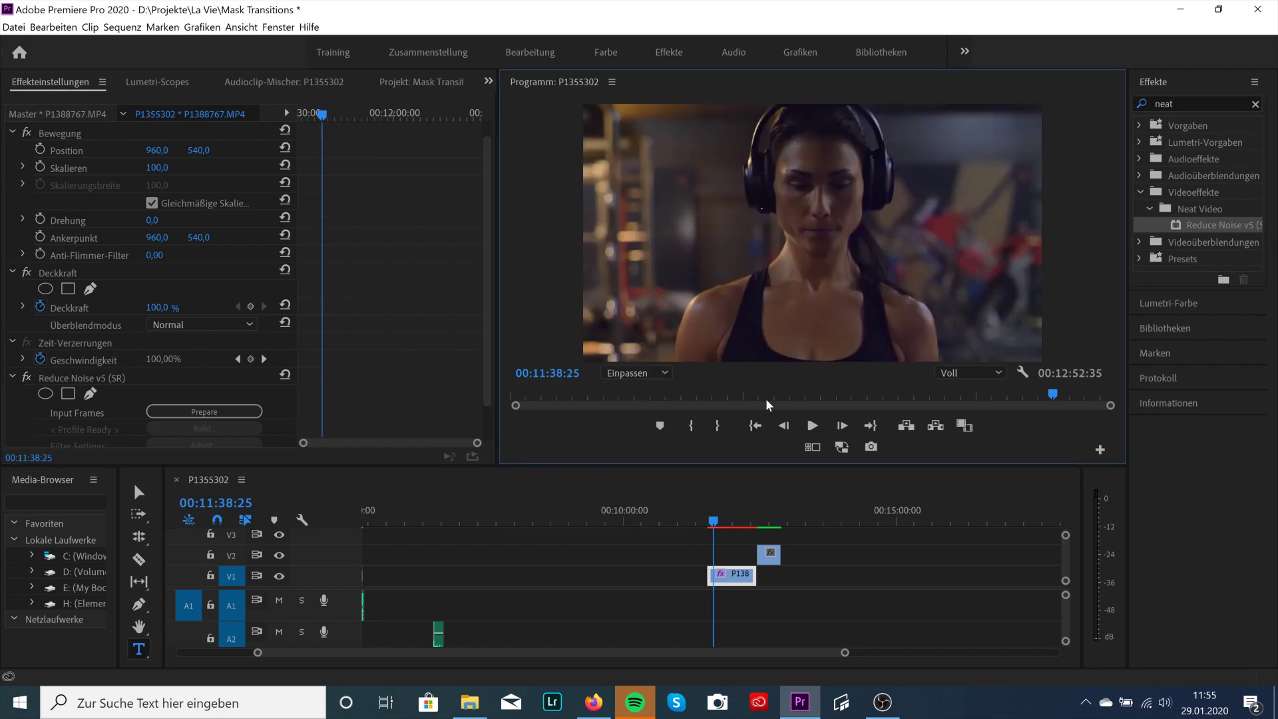
{"action": "left_click", "coordinate": [32, 375]}
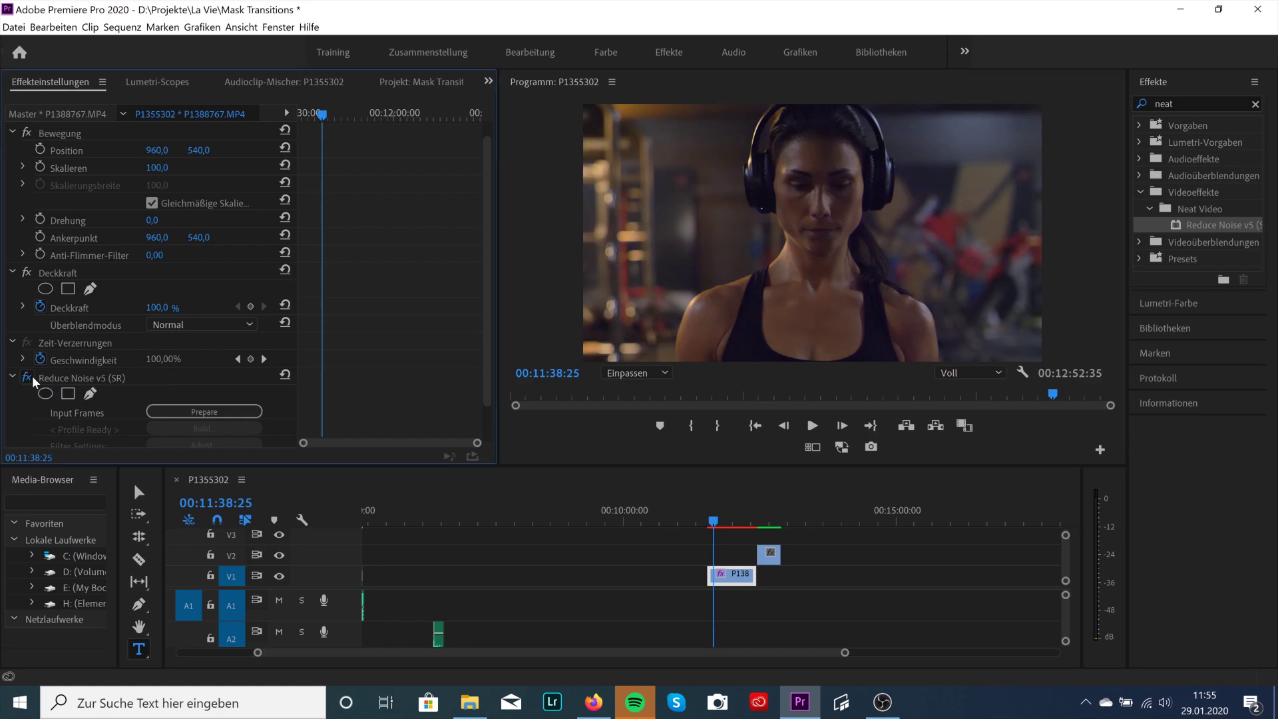
{"action": "left_click", "coordinate": [32, 376]}
- Clear the effects search and delete Reduce Noise v5 from the clip
{"action": "left_click", "coordinate": [1255, 105]}
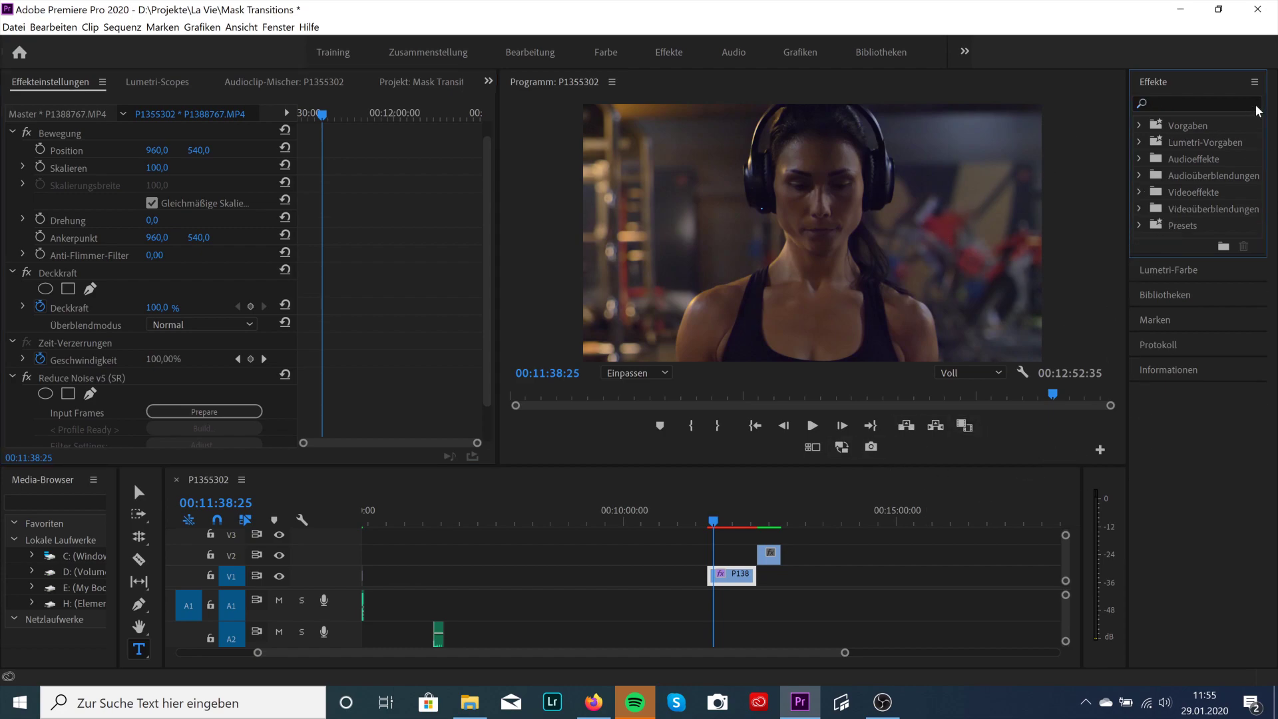
{"action": "left_click", "coordinate": [102, 381]}
{"action": "key", "text": "Delete"}
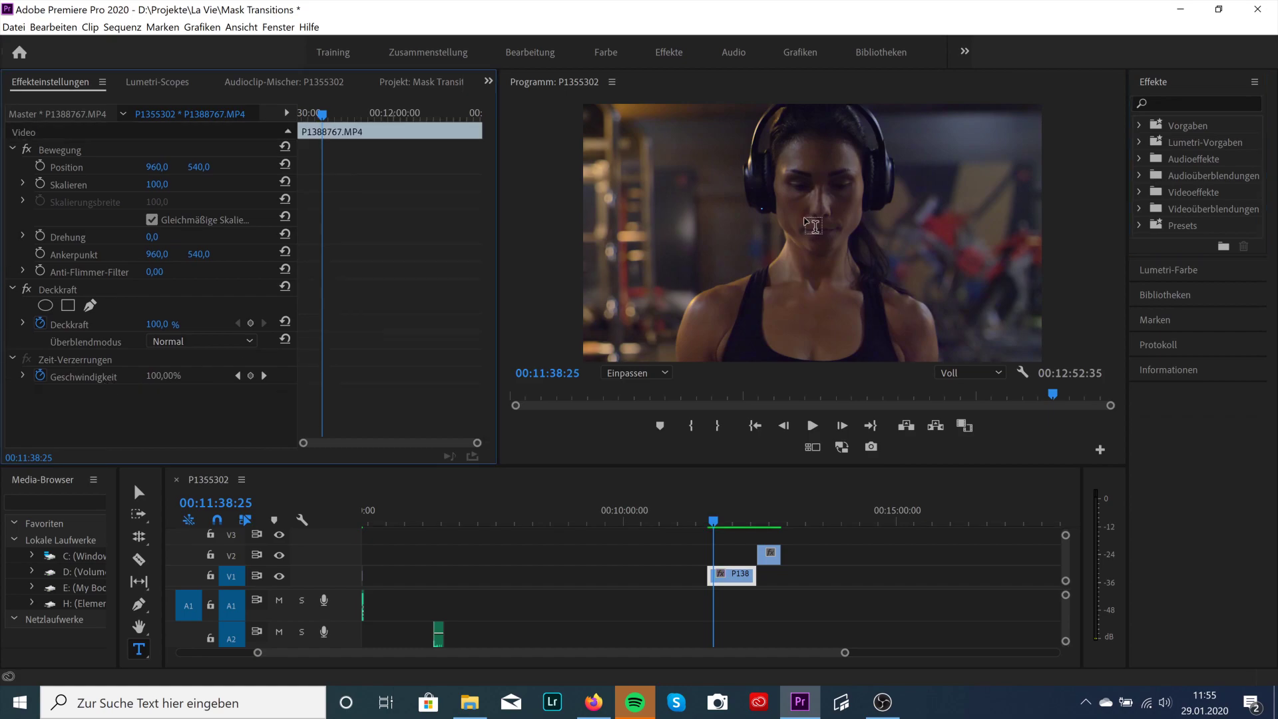
- Apply Scharfzeichner (searched as 'schar') to the V1 clip with Stärke 218
{"action": "left_click", "coordinate": [1185, 102]}
{"action": "type", "text": "schar"}
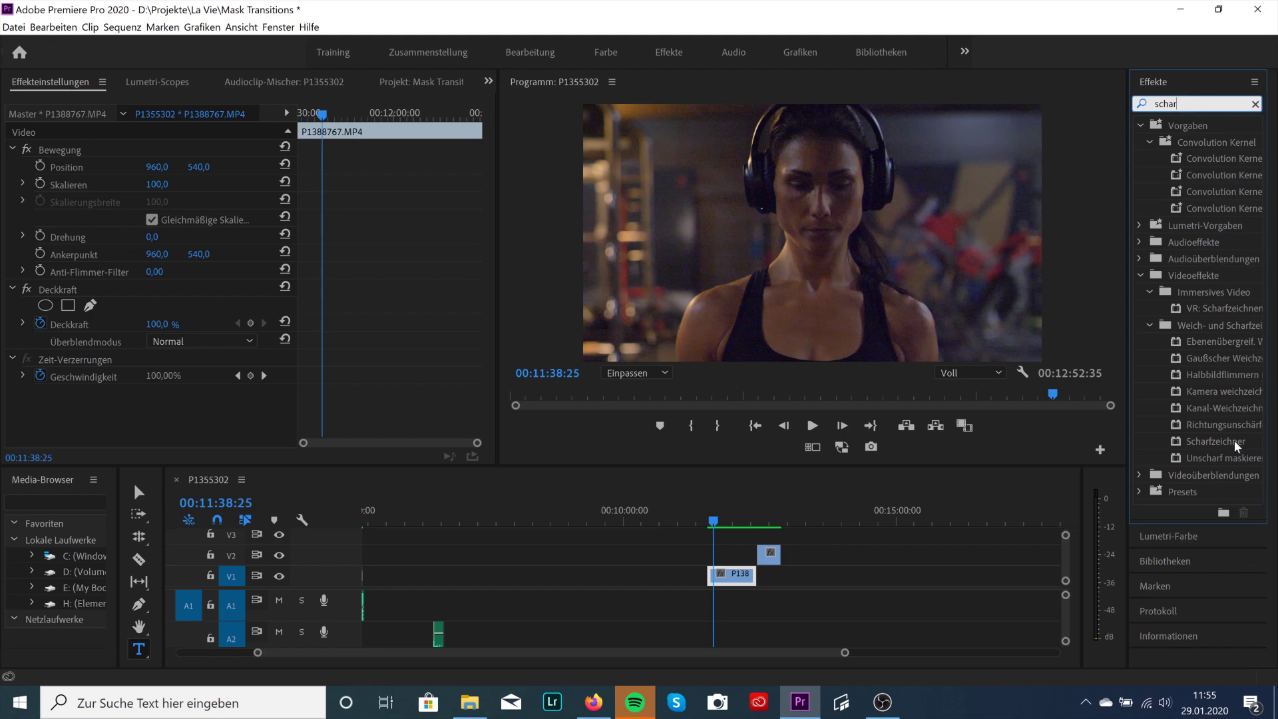
{"action": "left_click_drag", "start_coordinate": [1236, 445], "coordinate": [738, 580]}
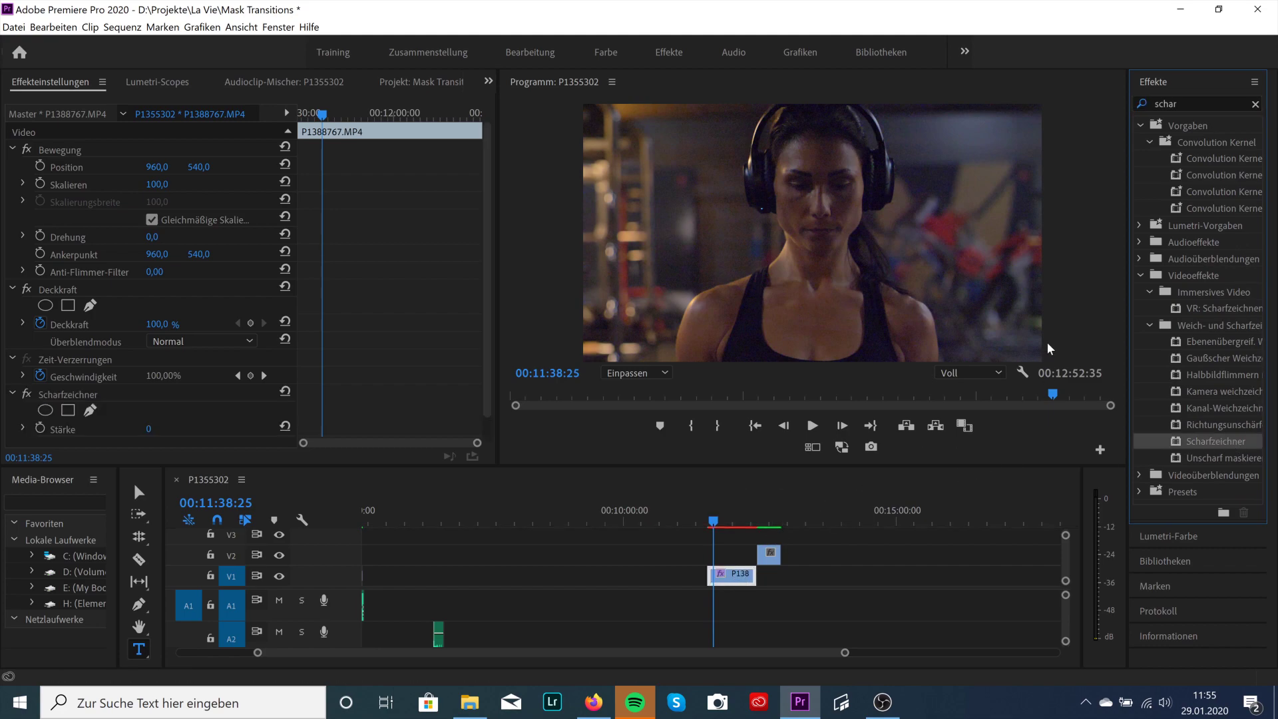
{"action": "left_click", "coordinate": [148, 433]}
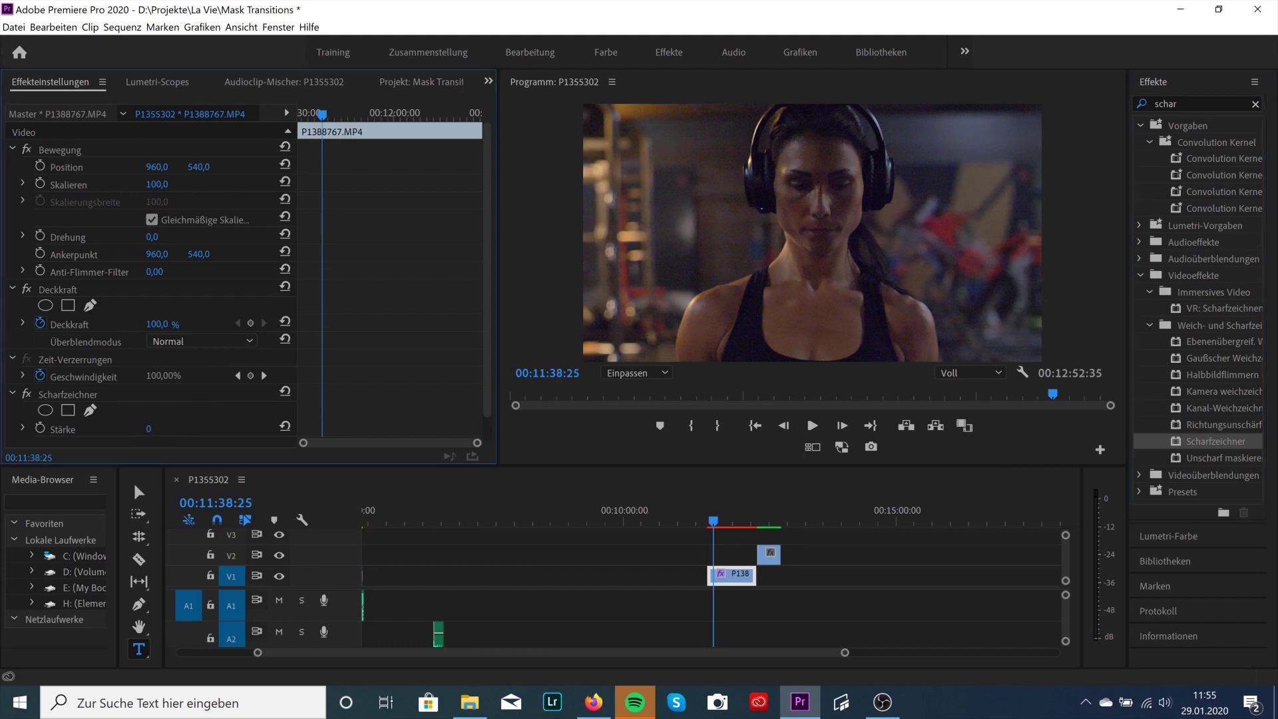
{"action": "left_click_drag", "start_coordinate": [151, 429], "coordinate": [207, 429]}
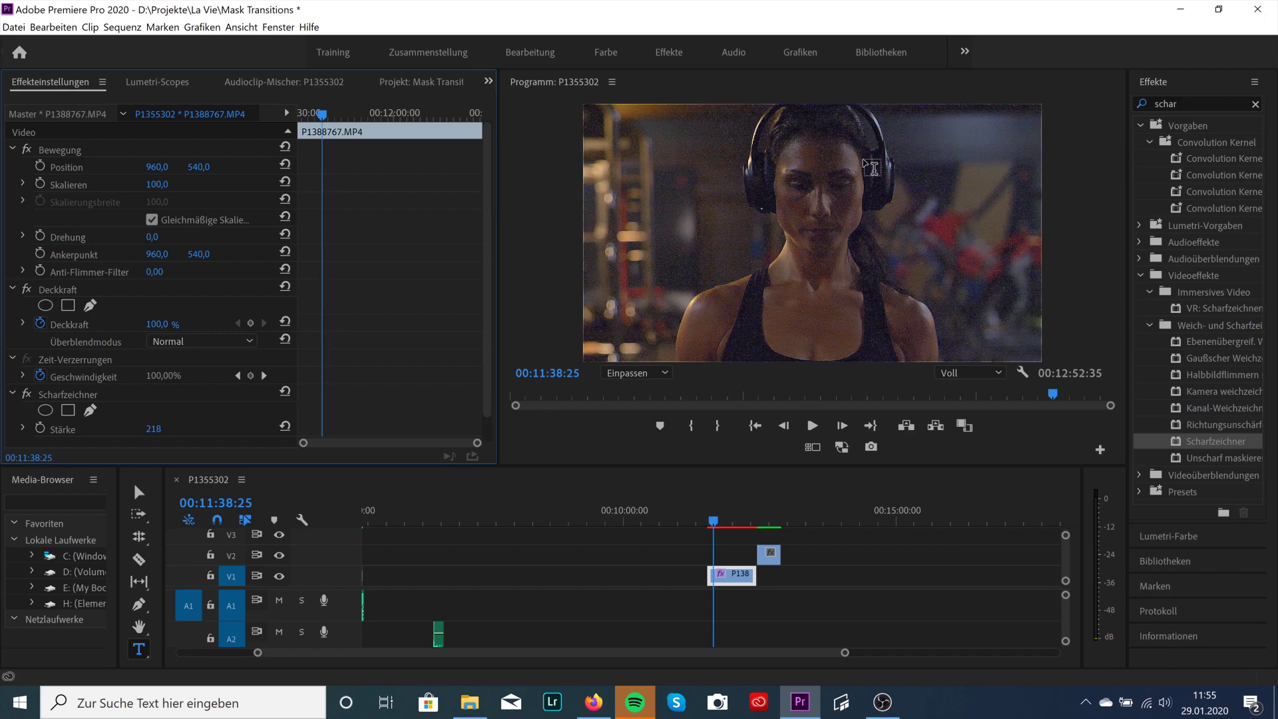
- Re-apply Reduce Noise v5 (searched as 'neat') after Scharfzeichner, prepare frames, and open Neat Video
{"action": "left_click", "coordinate": [1255, 107]}
{"action": "type", "text": "n"}
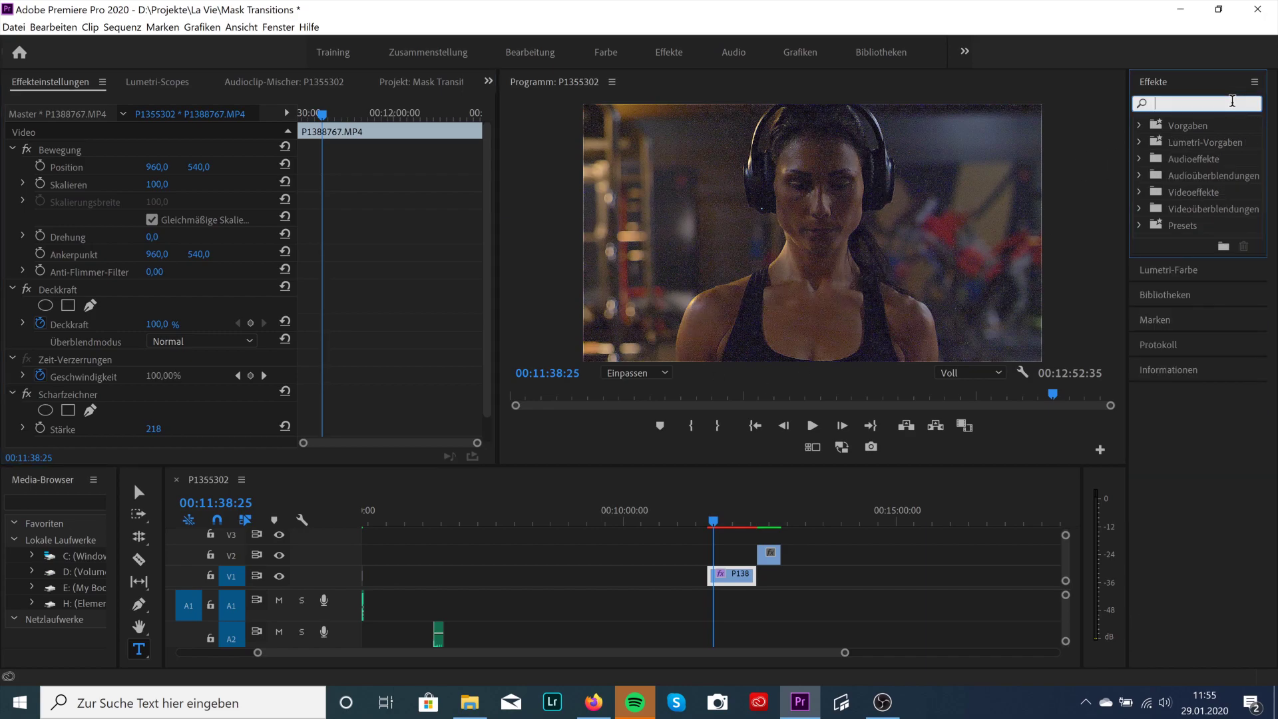
{"action": "type", "text": "eat"}
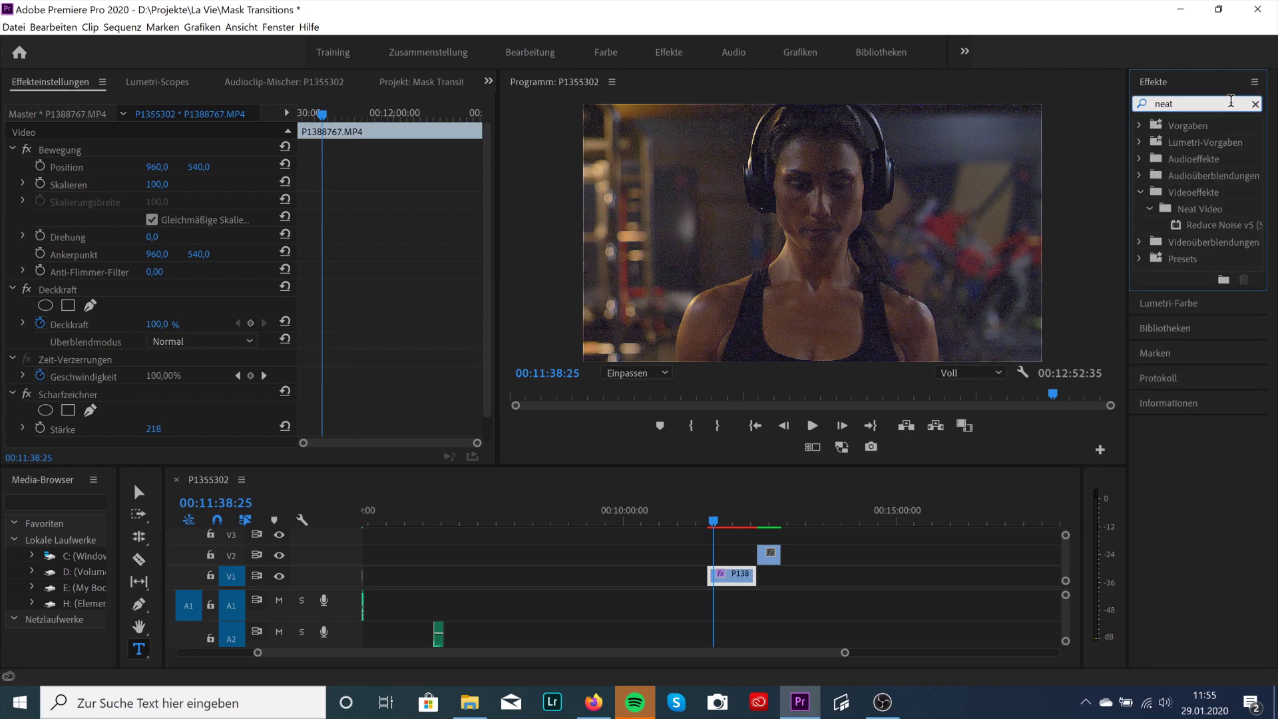
{"action": "left_click_drag", "start_coordinate": [1224, 228], "coordinate": [732, 573]}
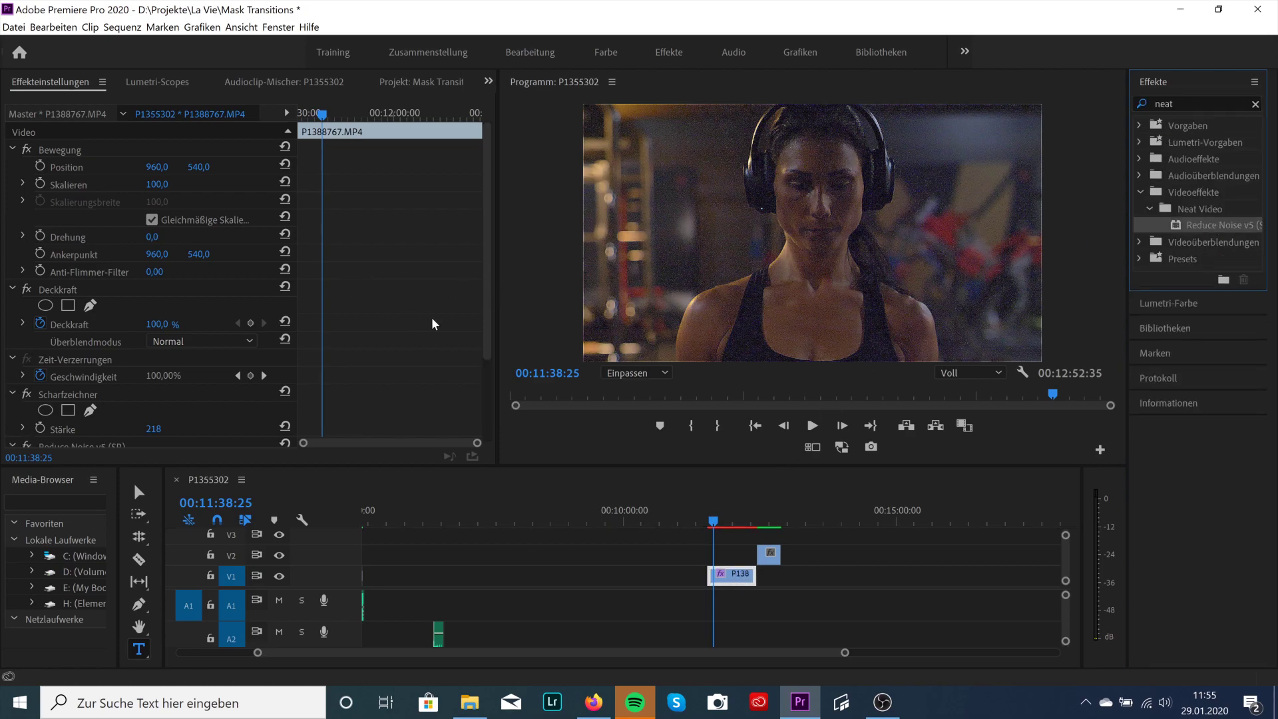
{"action": "scroll", "coordinate": [431, 317], "scroll_direction": "down", "scroll_amount": 4}
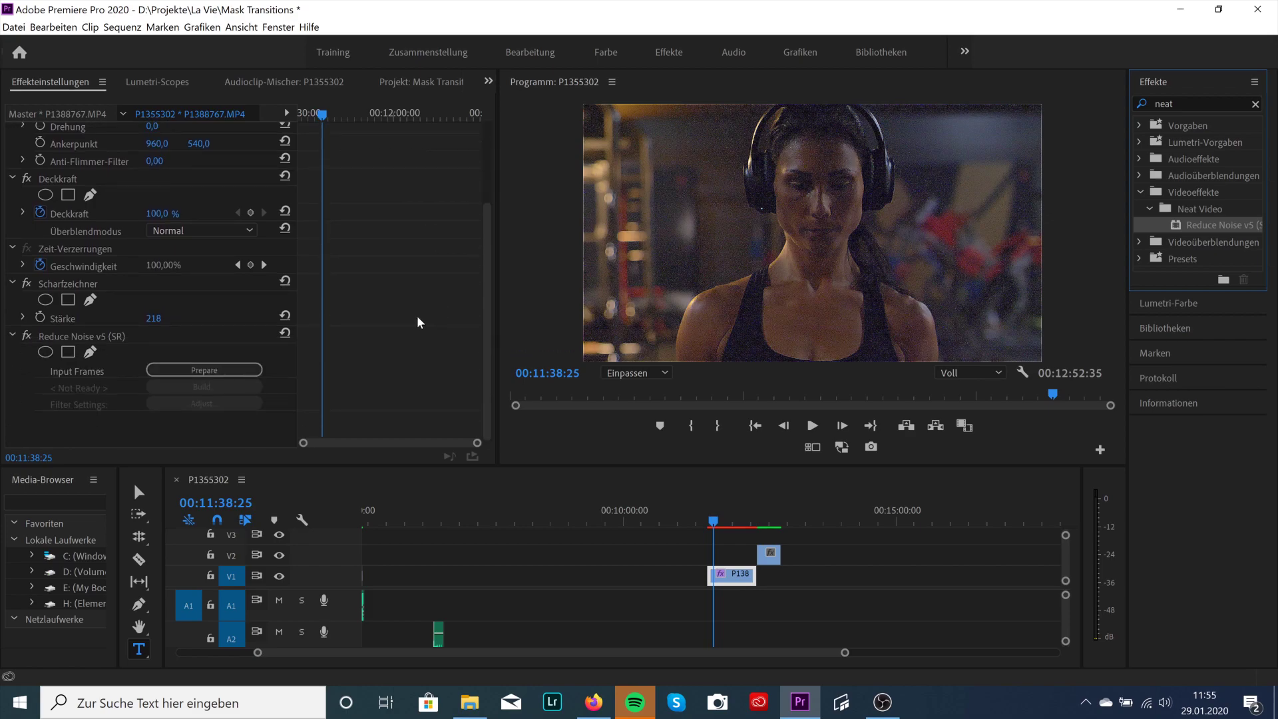
{"action": "left_click", "coordinate": [223, 370]}
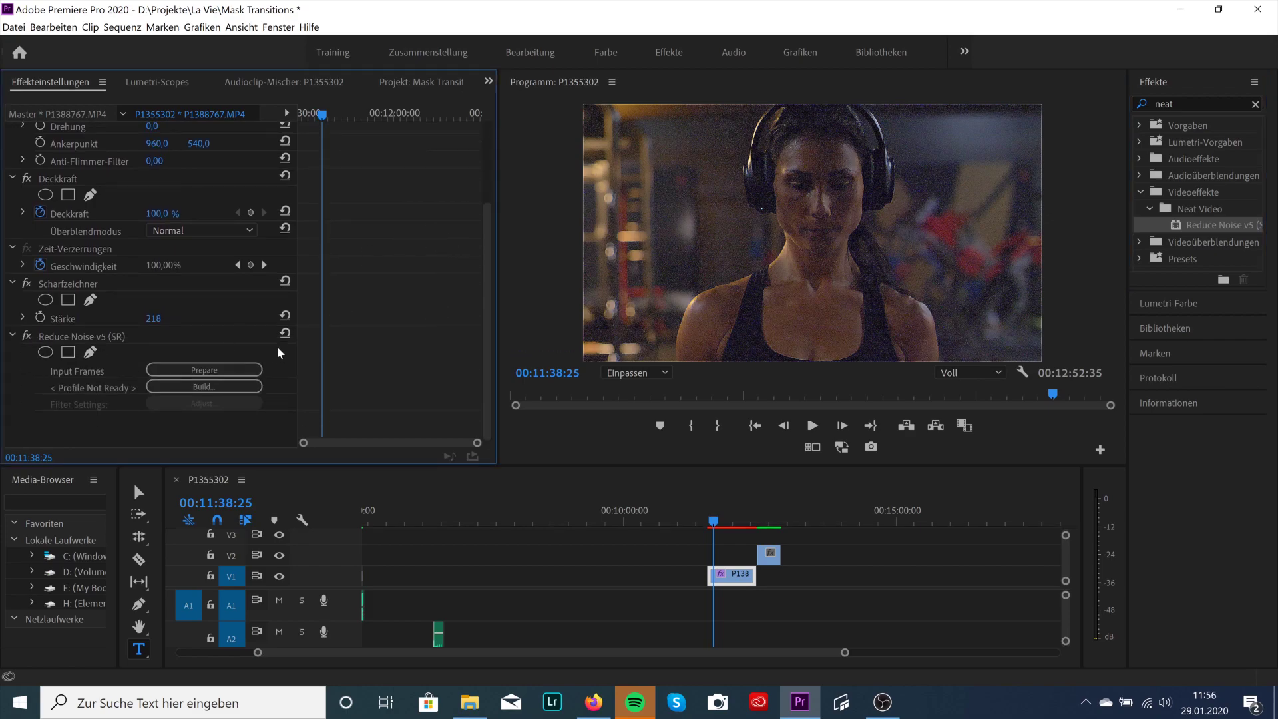
{"action": "left_click", "coordinate": [194, 385]}
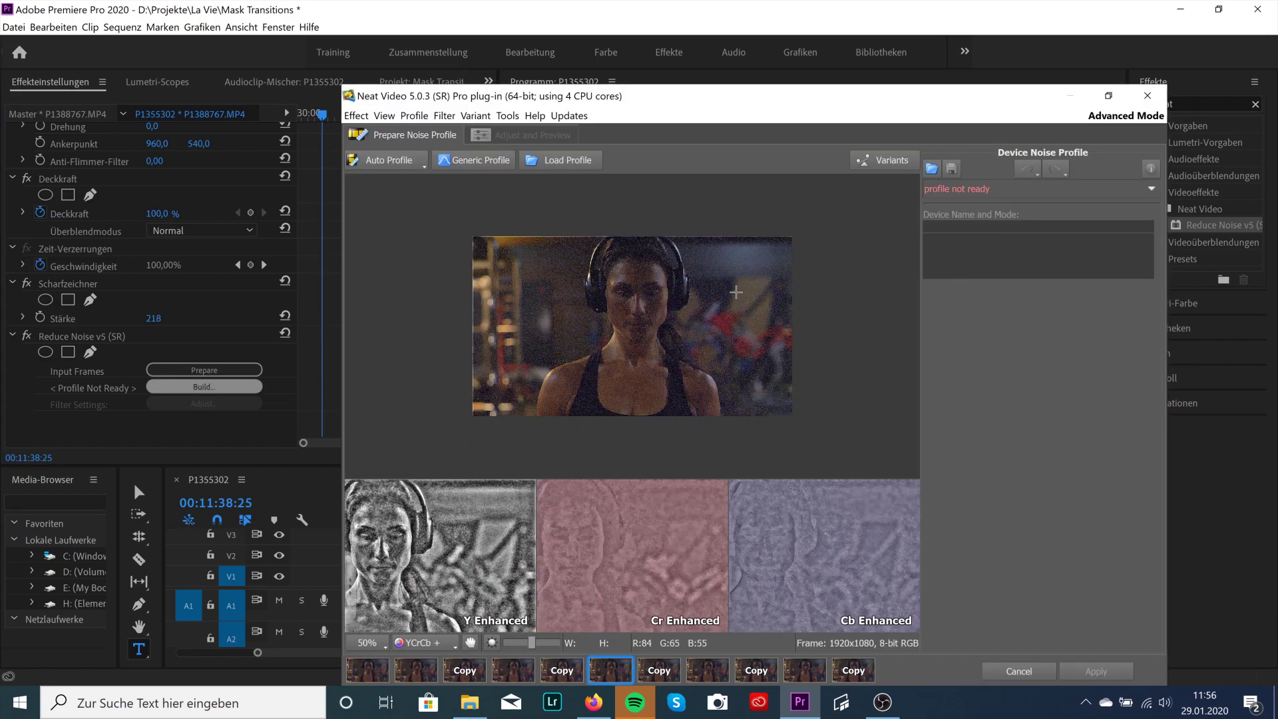
- Sample the flat background beside the woman's head and build a profile (Noise Level 35.7, 27%)
{"action": "left_click_drag", "start_coordinate": [731, 292], "coordinate": [768, 322]}
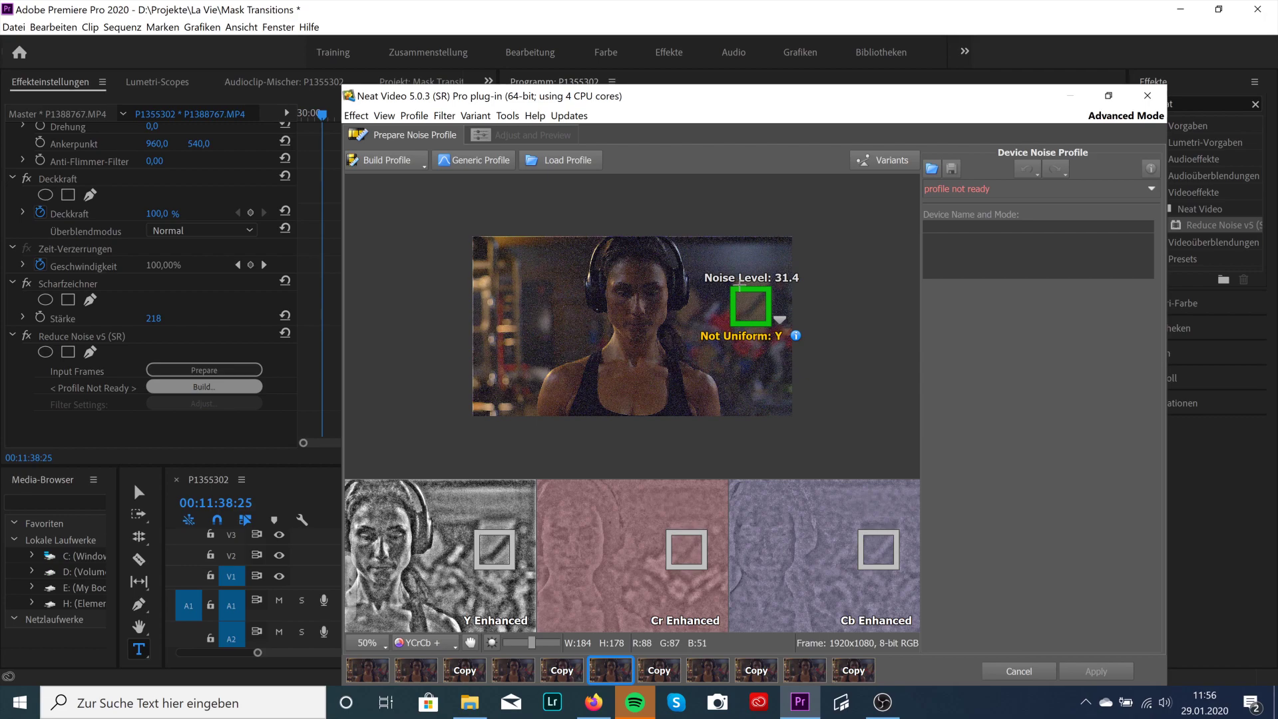
{"action": "left_click", "coordinate": [384, 161]}
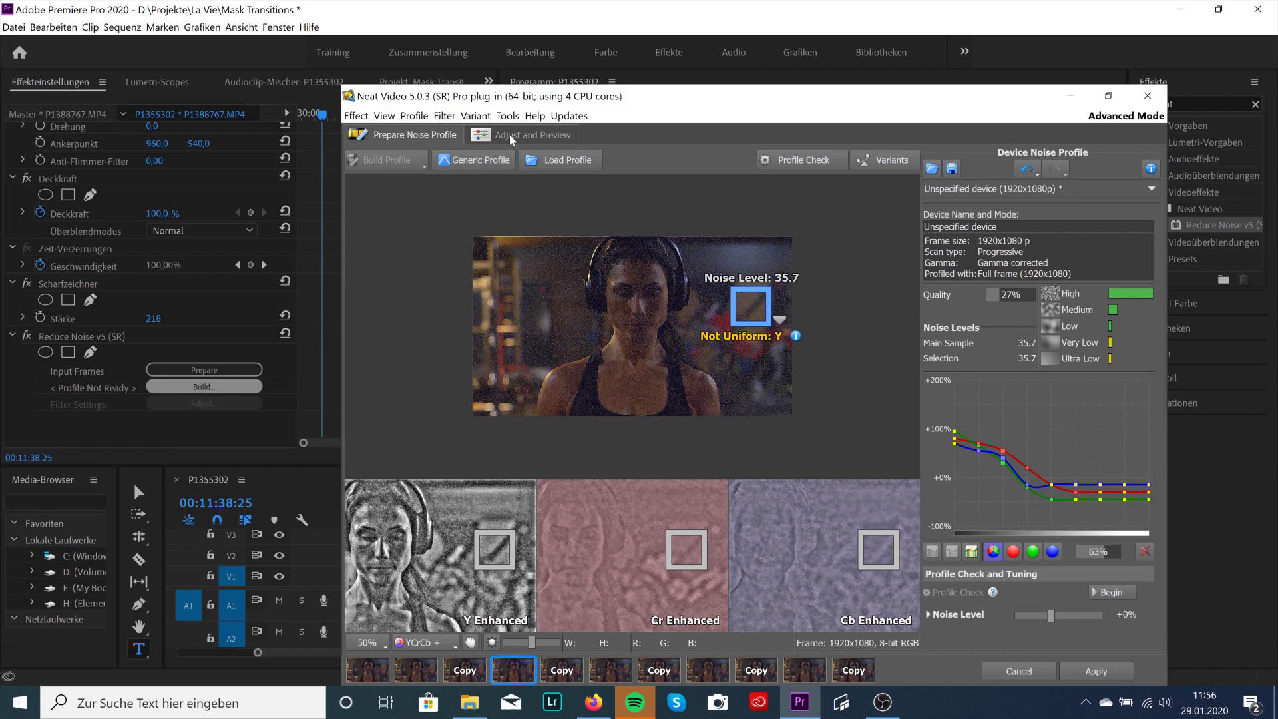
- In Adjust and Preview, try Temporal Filter Radius 5, then settle it back at 2
{"action": "left_click", "coordinate": [509, 134]}
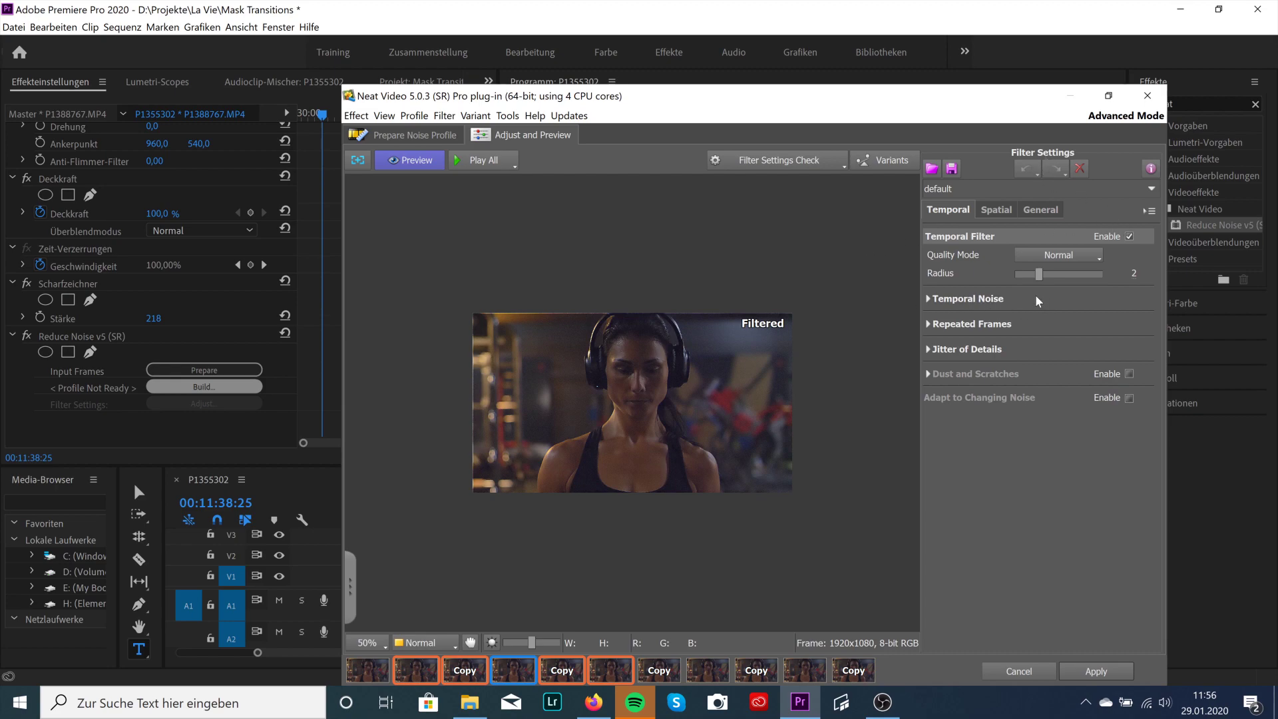
{"action": "left_click_drag", "start_coordinate": [1040, 279], "coordinate": [1145, 280]}
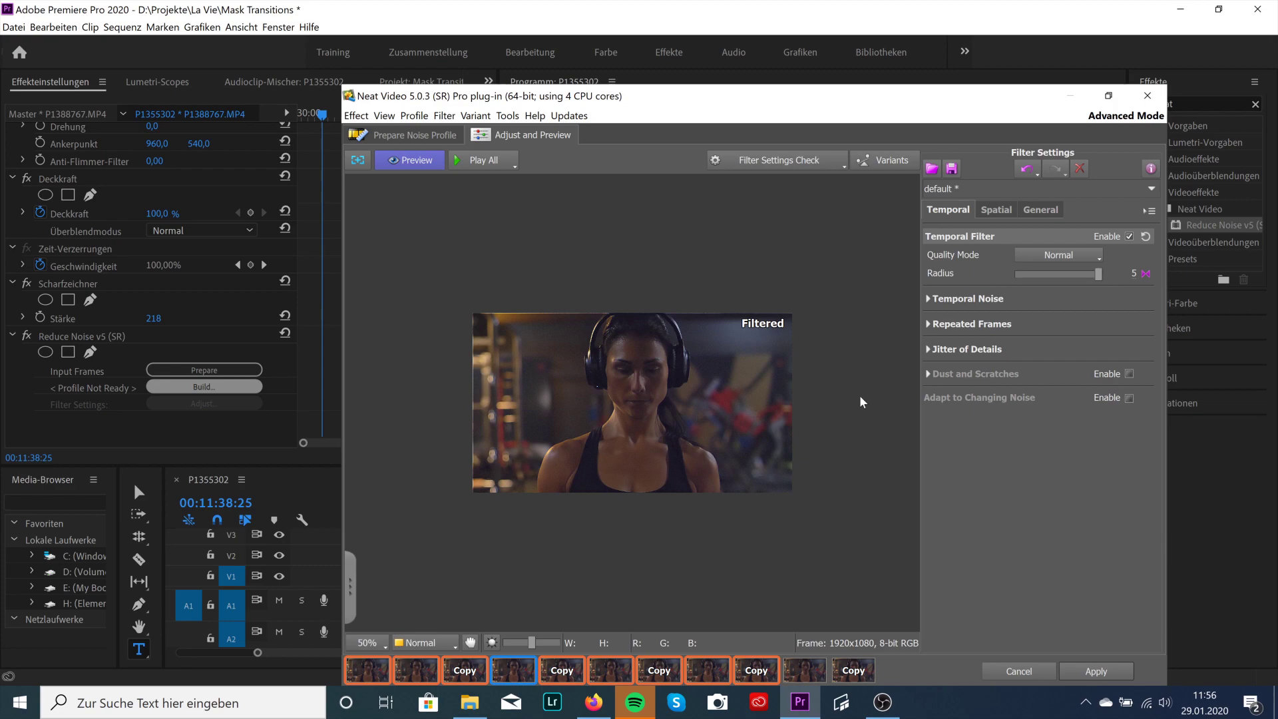
{"action": "left_click_drag", "start_coordinate": [1101, 276], "coordinate": [1041, 278]}
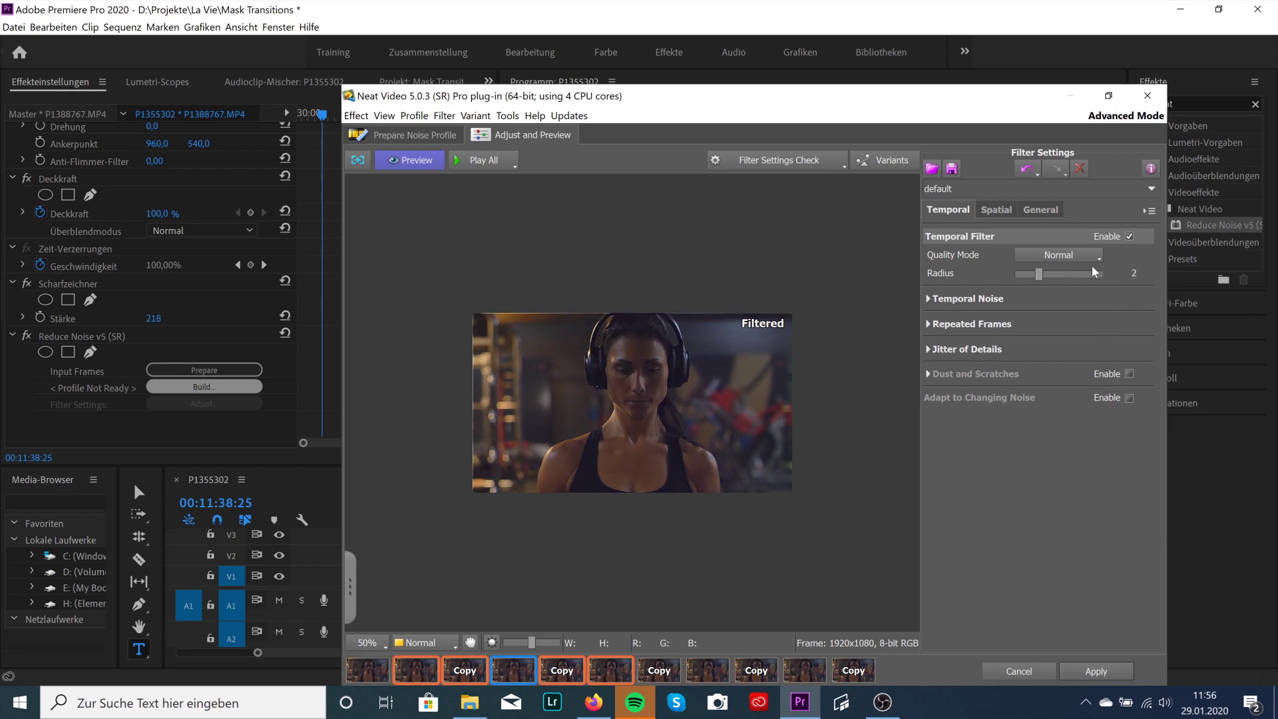
{"action": "left_click_drag", "start_coordinate": [1040, 270], "coordinate": [1149, 270]}
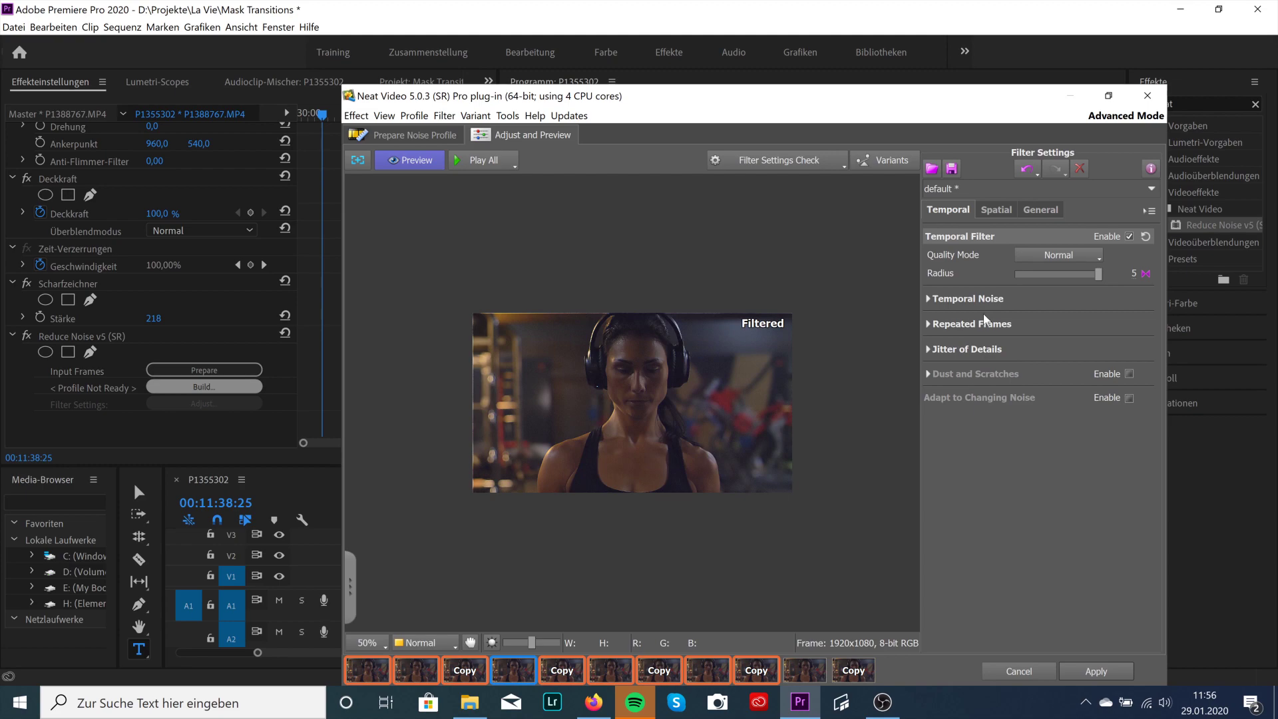
{"action": "left_click", "coordinate": [1040, 271]}
{"action": "left_click", "coordinate": [1039, 273]}
{"action": "left_click", "coordinate": [1034, 274]}
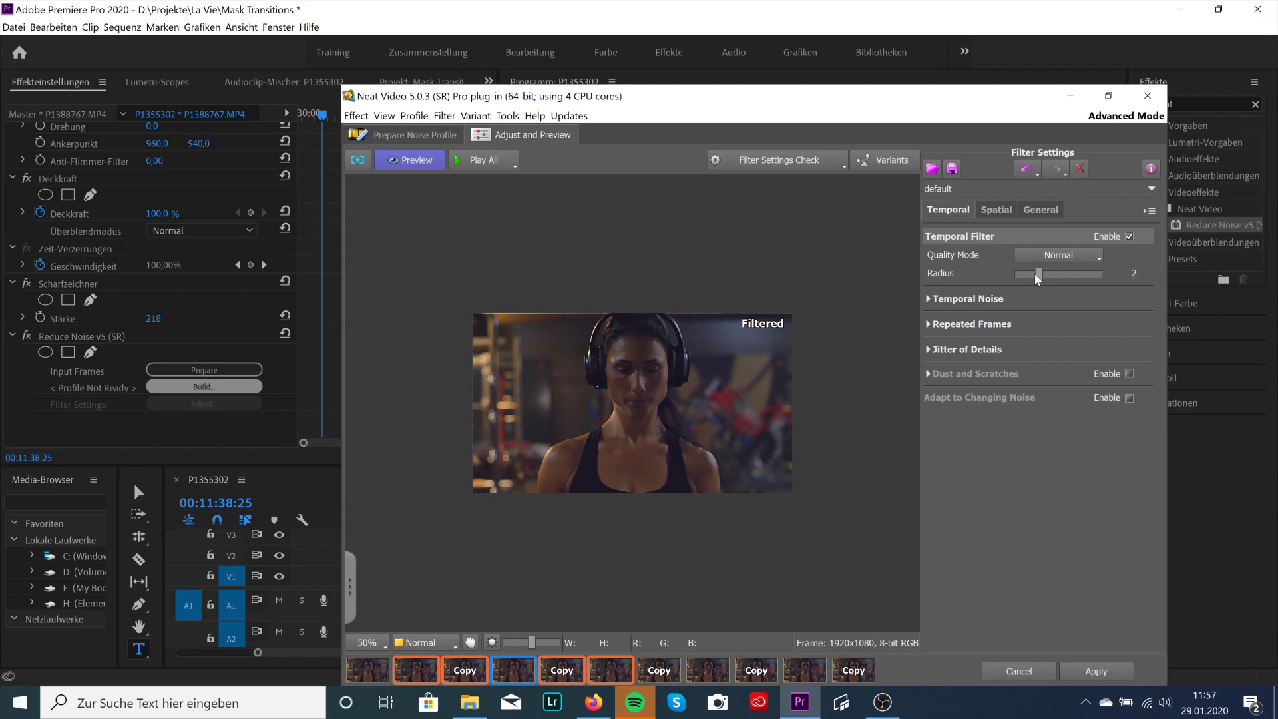
- Apply the Neat Video noise reduction settings so clip P138's Reduce Noise v5 profile is ready
{"action": "left_click", "coordinate": [1095, 669]}
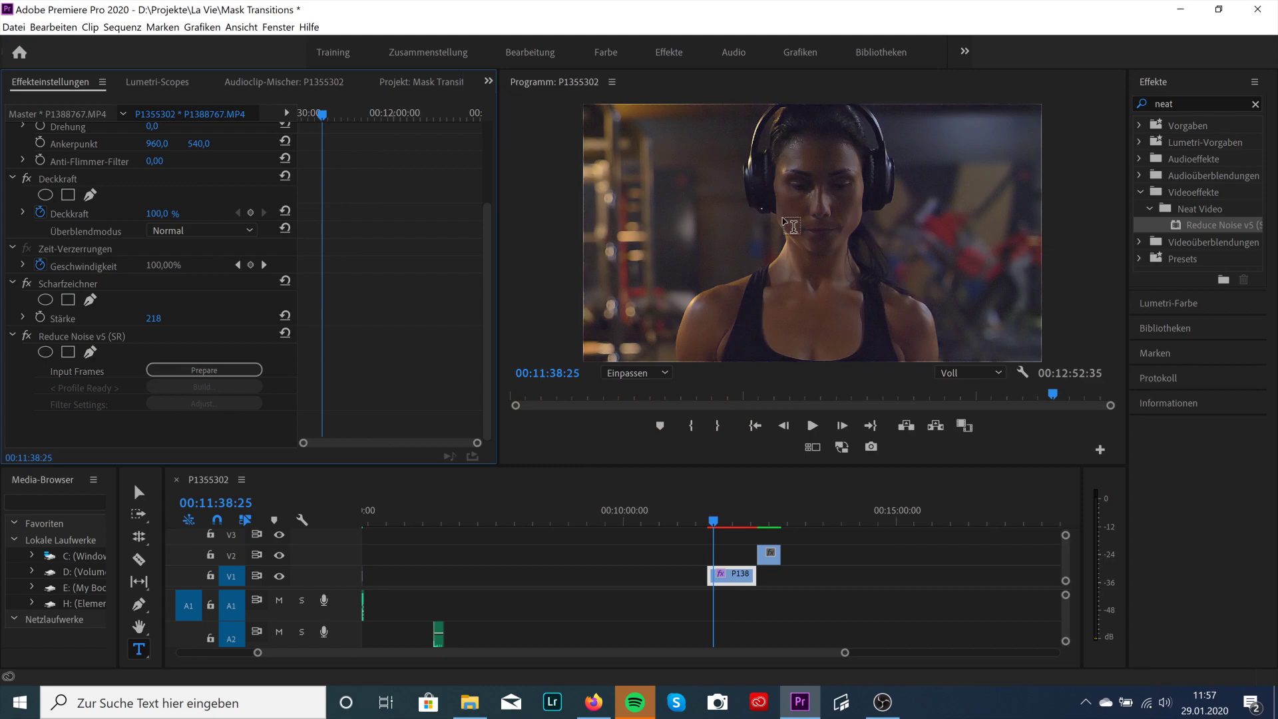